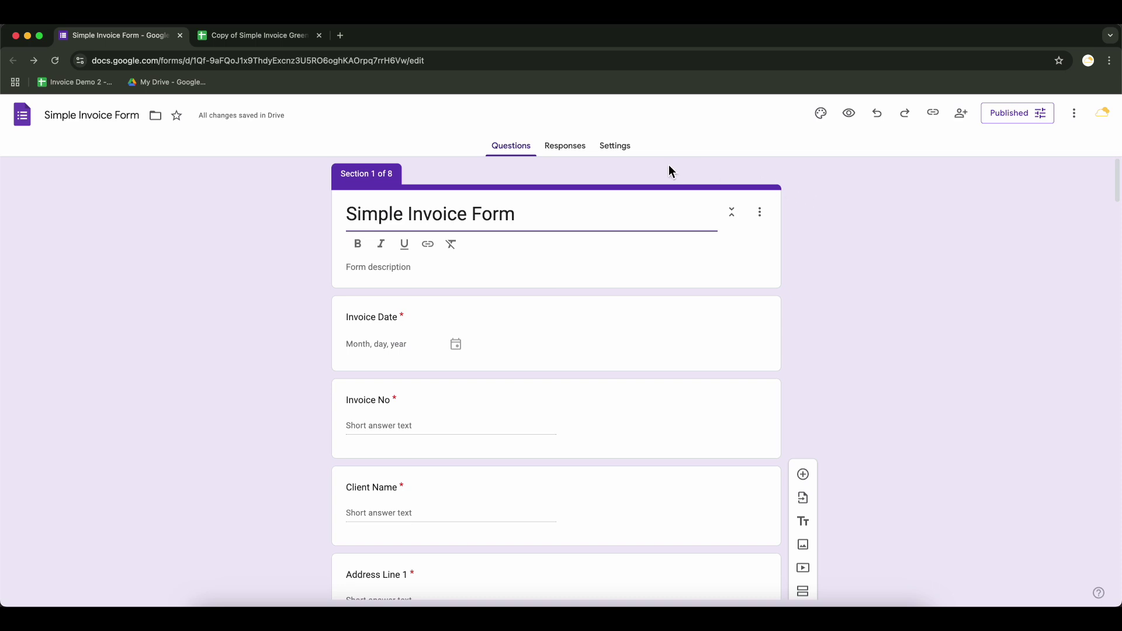
Link the form's responses to a new spreadsheet, Simple Invoice Form (Responses).
{"action": "left_click", "coordinate": [576, 156]}
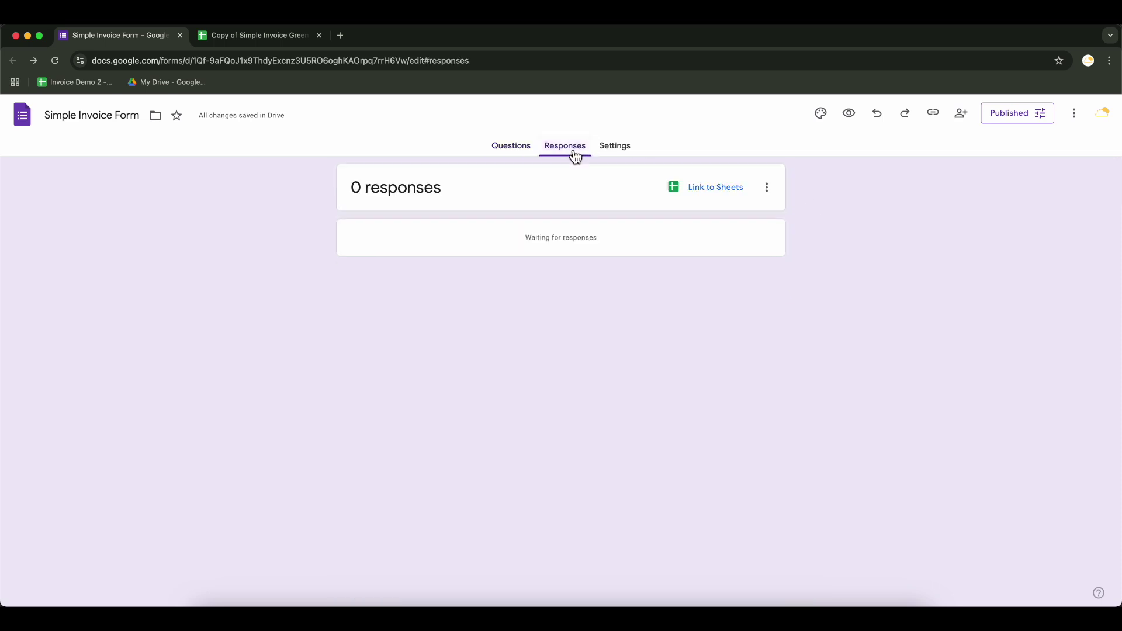
{"action": "left_click", "coordinate": [735, 187]}
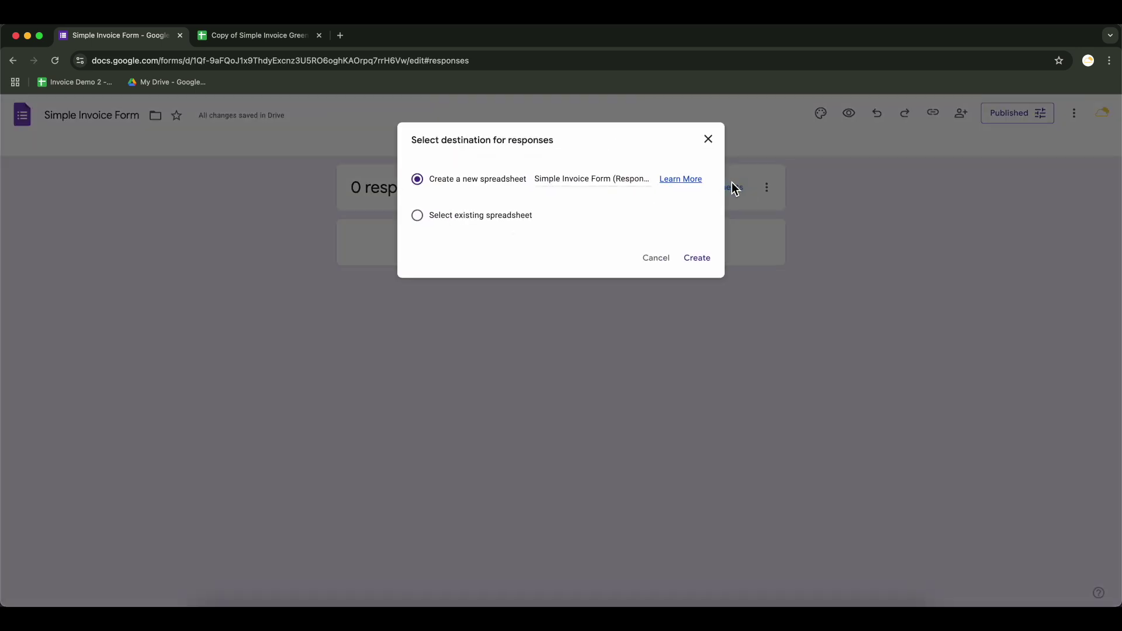
{"action": "left_click", "coordinate": [694, 264]}
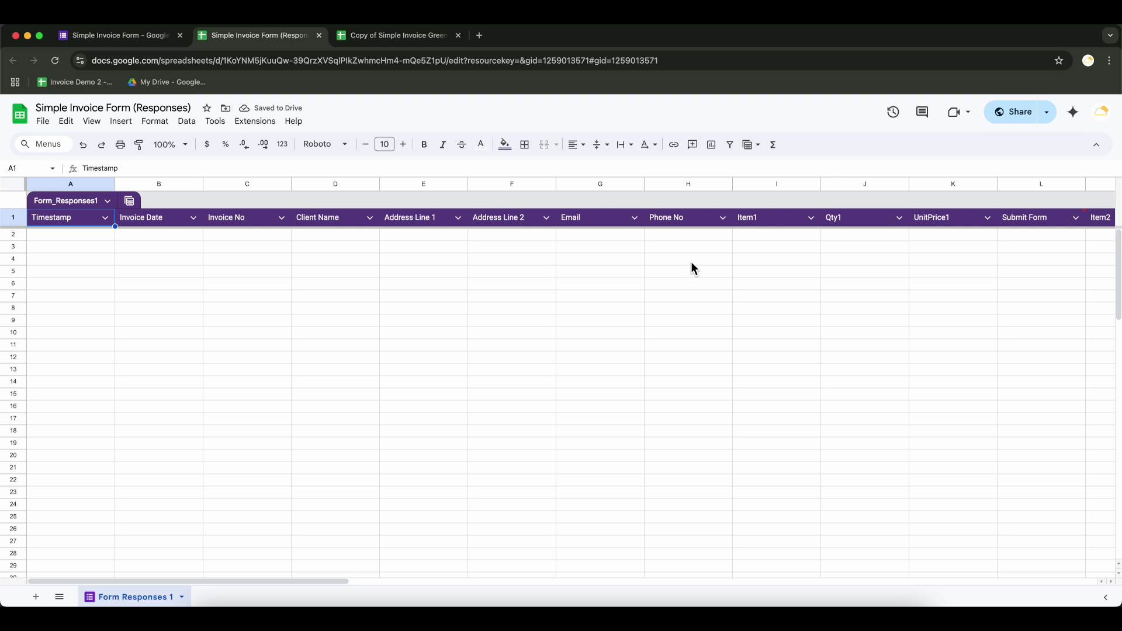
Start the Document Generator add-on, then switch to the Copy of Simple Invoice Green tab.
{"action": "left_click", "coordinate": [260, 125]}
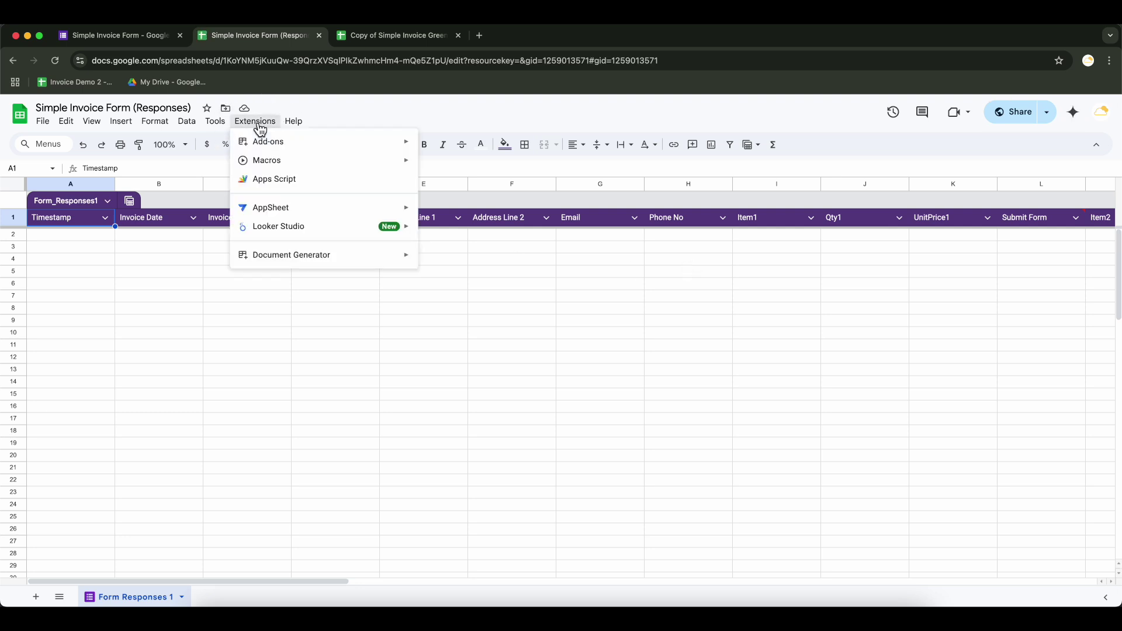
{"action": "mouse_move", "coordinate": [361, 264]}
{"action": "left_click", "coordinate": [432, 264]}
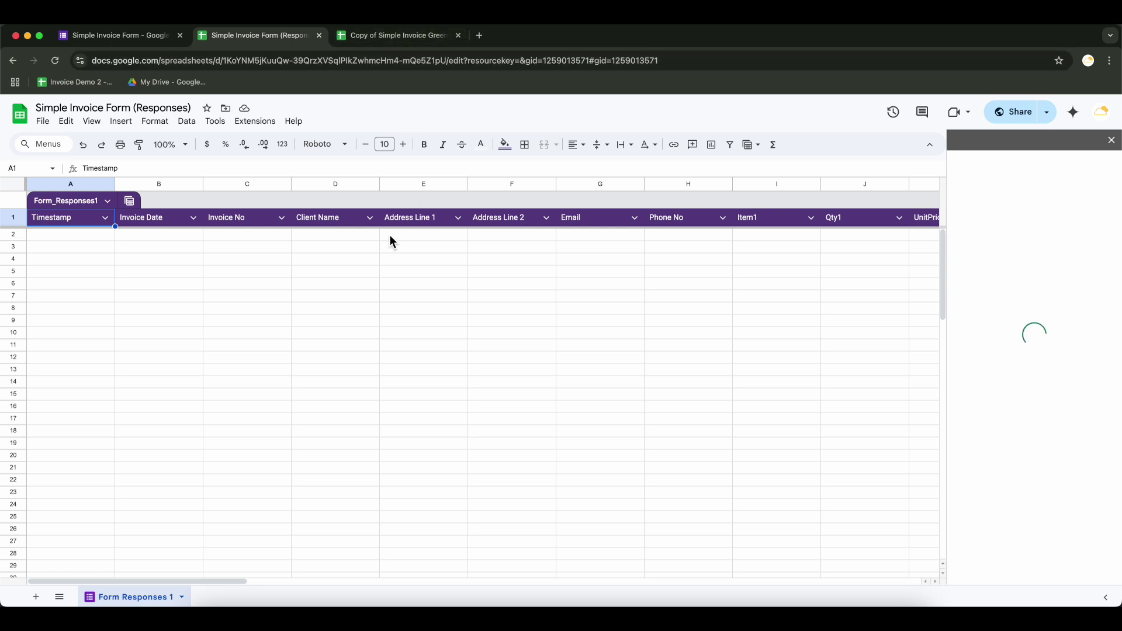
{"action": "left_click", "coordinate": [392, 36]}
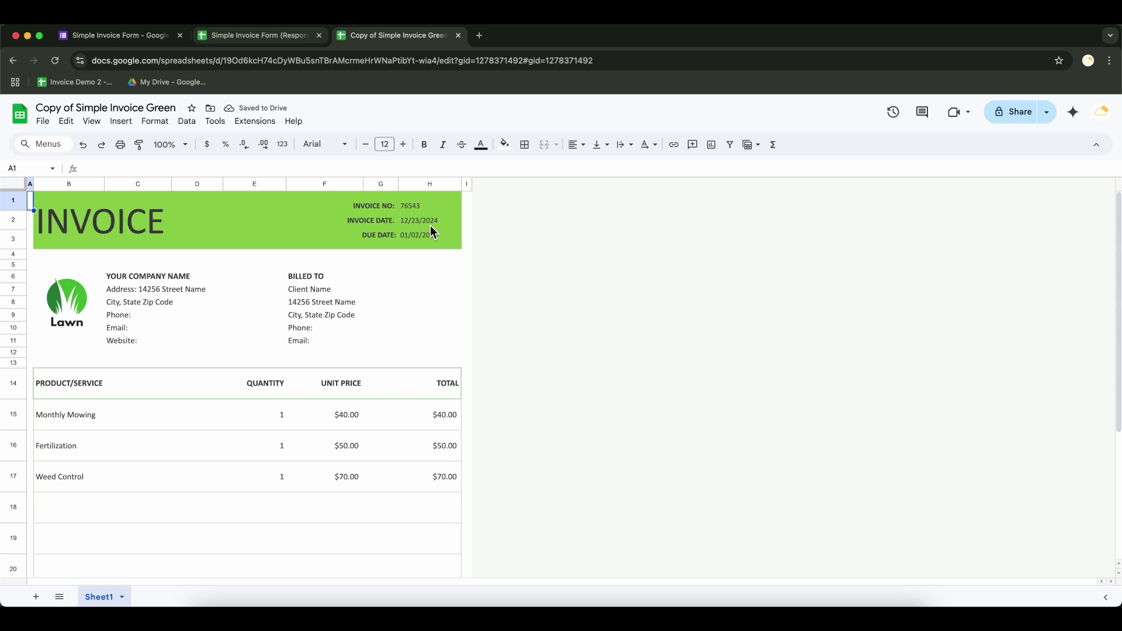
Replace H1's invoice number with <<Invoice No>> and begin entering <<Invoice Date>> in H2.
{"action": "left_click", "coordinate": [434, 208]}
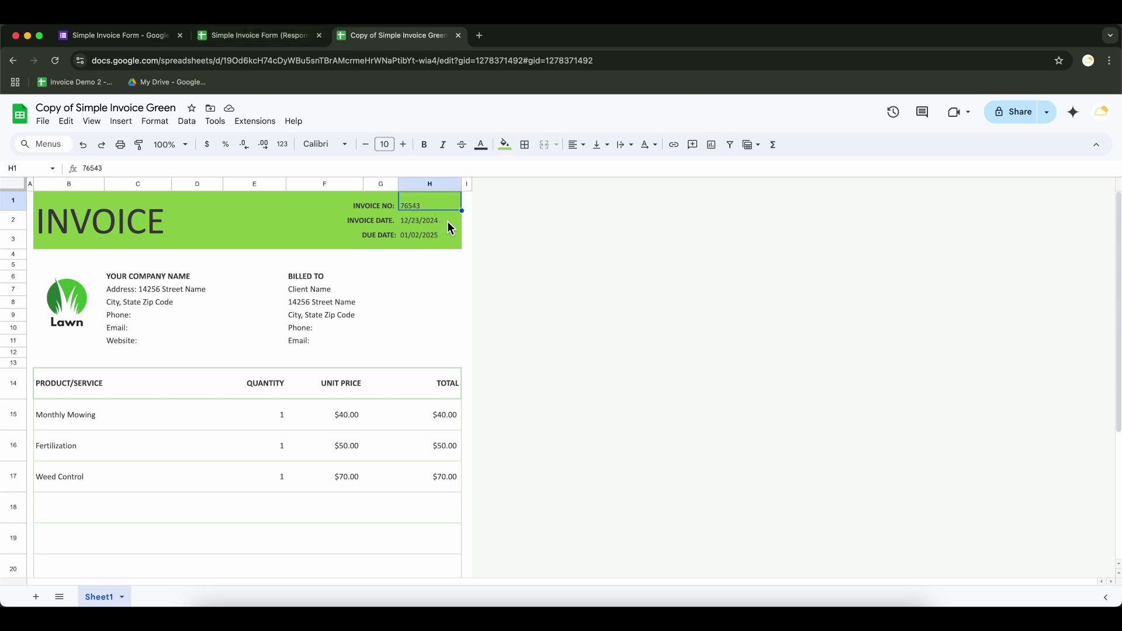
{"action": "type", "text": "<<In"}
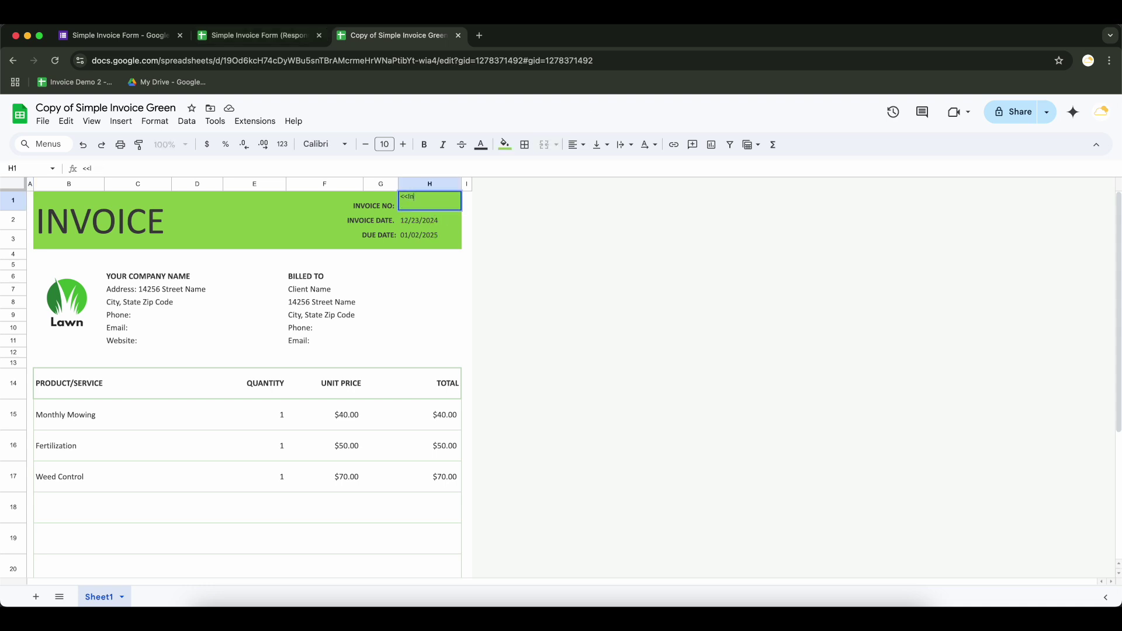
{"action": "type", "text": "voice No>>"}
{"action": "key", "text": "Return"}
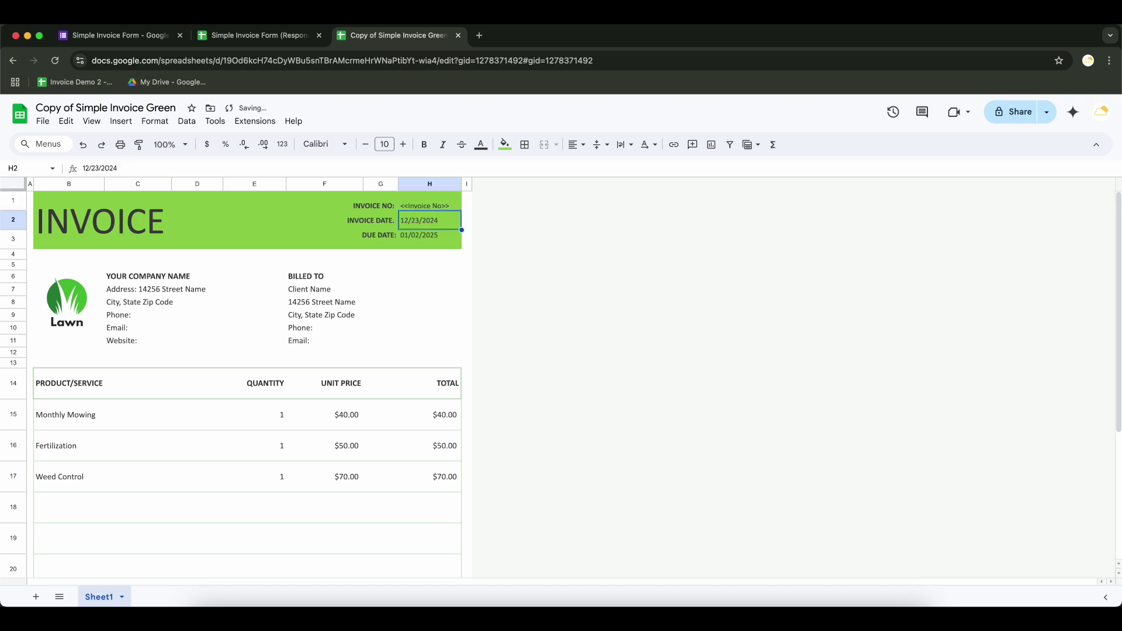
{"action": "type", "text": "<<"}
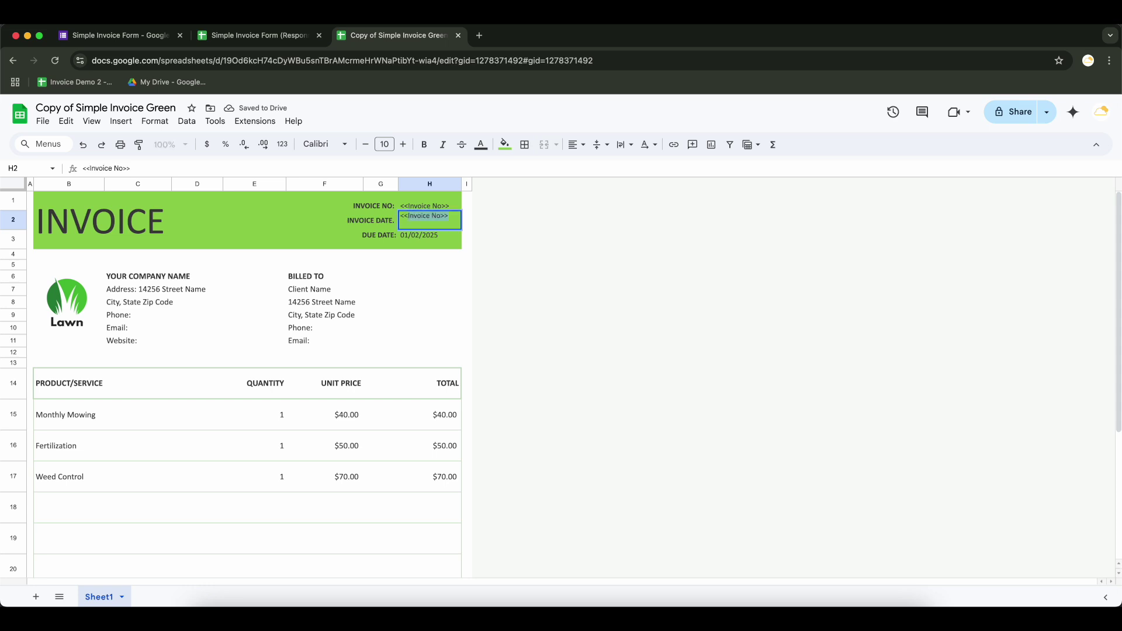
{"action": "type", "text": "Invoice Date"}
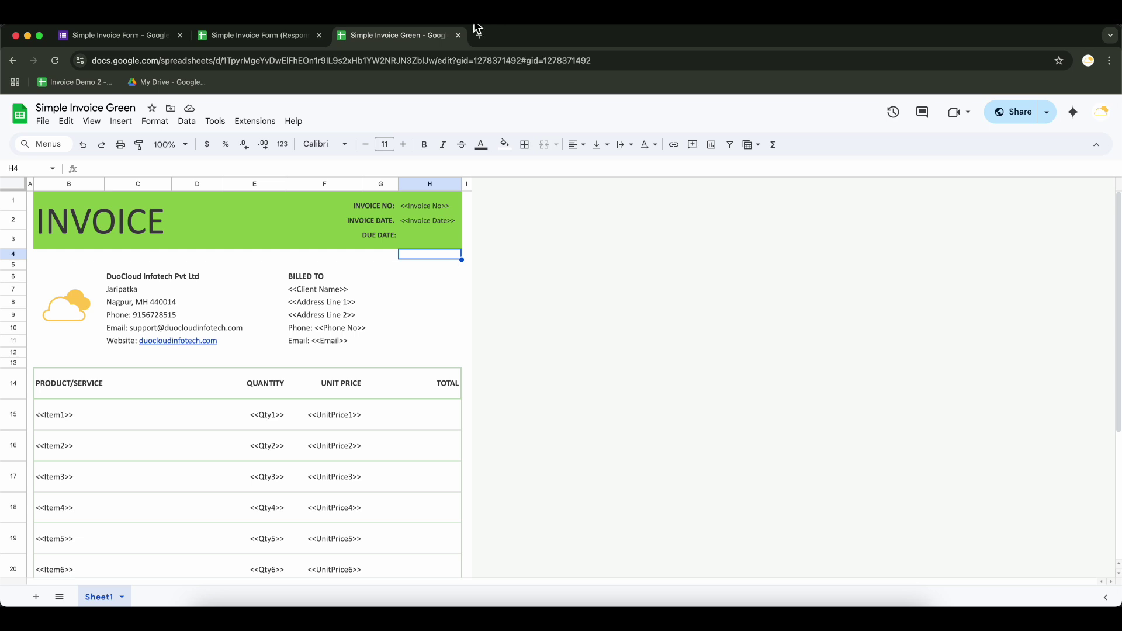
Close the template tab and choose Simple Invoice Green from Google Drive as the template.
{"action": "left_click", "coordinate": [459, 36]}
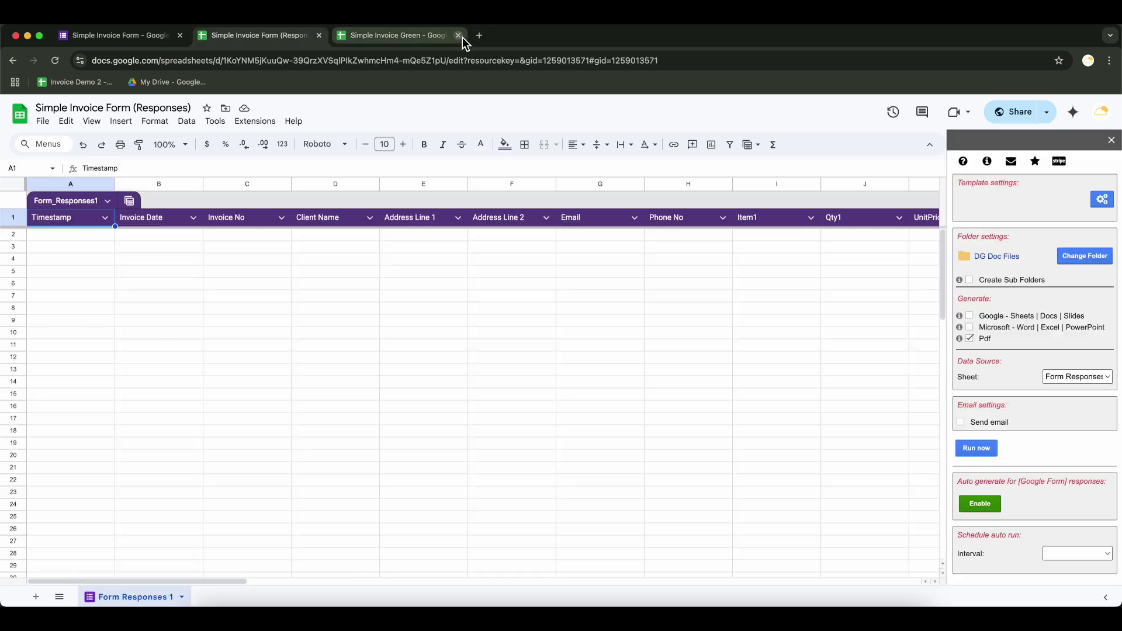
{"action": "left_click", "coordinate": [1107, 205]}
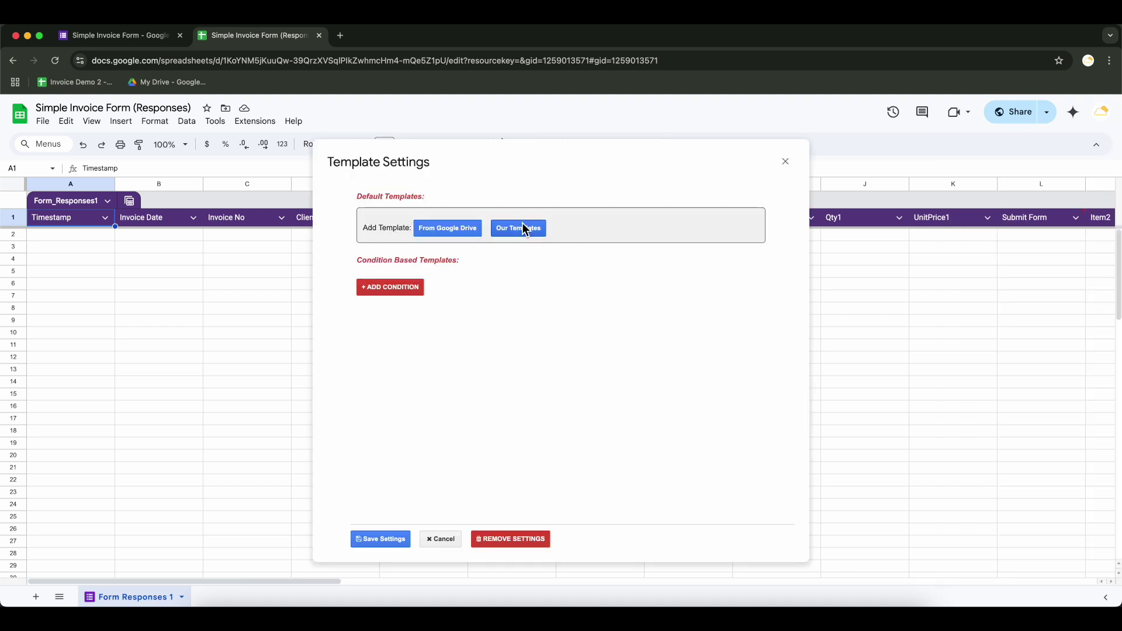
{"action": "left_click", "coordinate": [517, 232]}
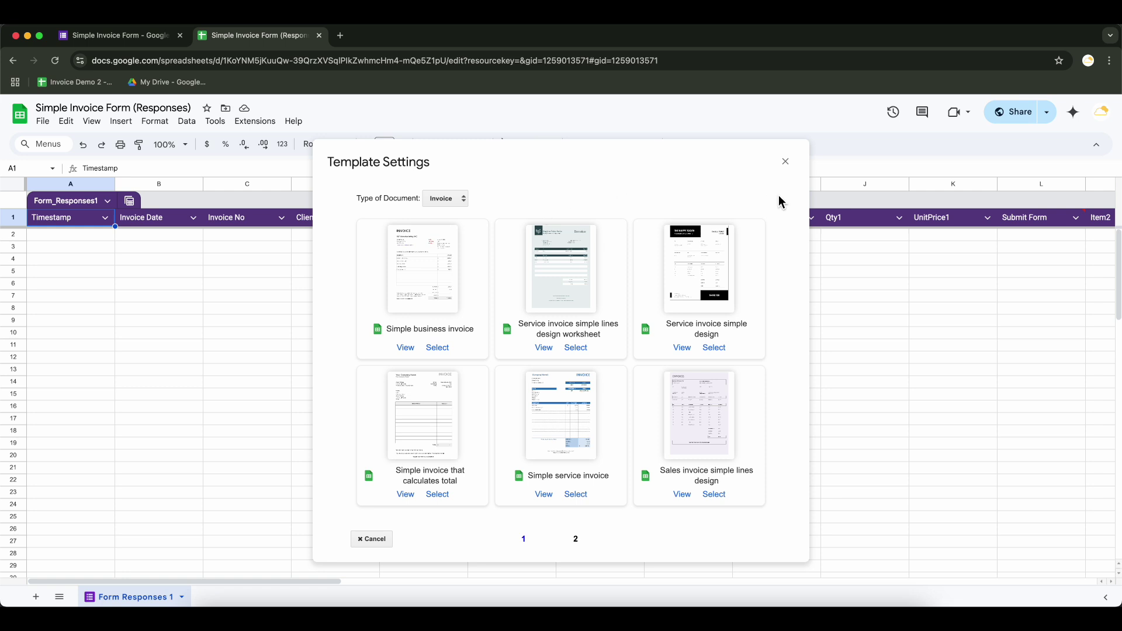
{"action": "left_click", "coordinate": [370, 538]}
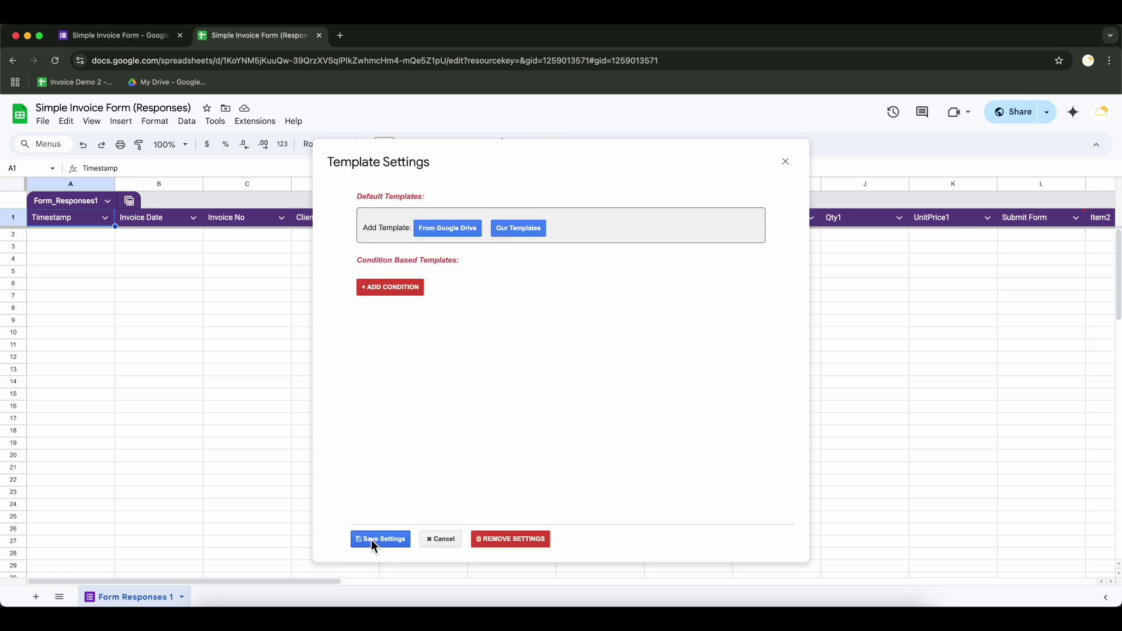
{"action": "left_click", "coordinate": [449, 234]}
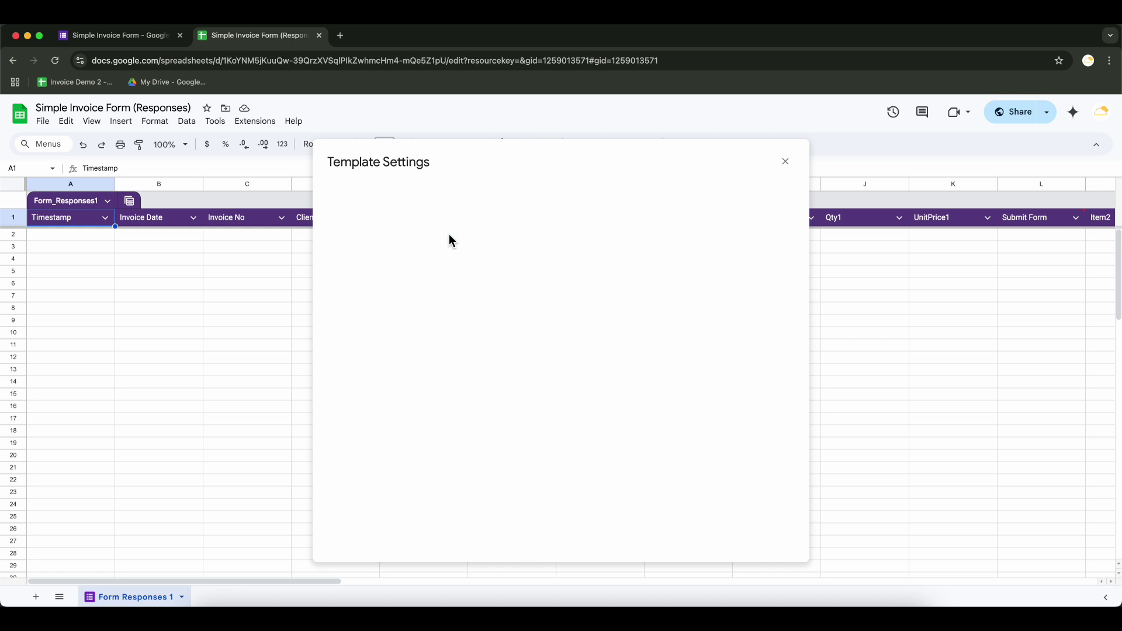
{"action": "left_click", "coordinate": [449, 234]}
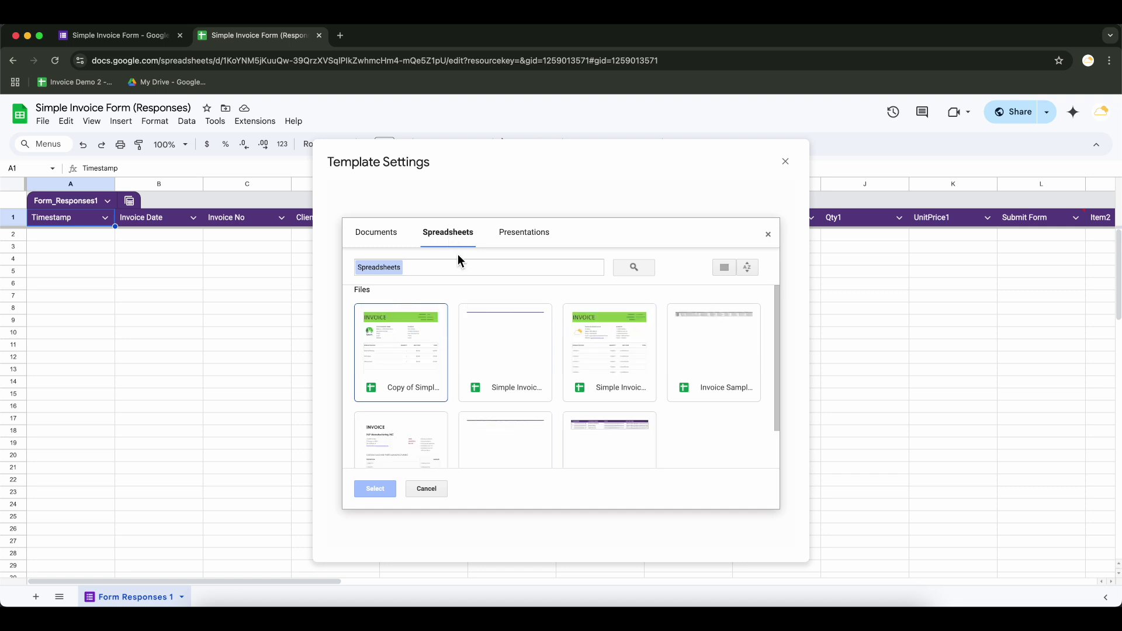
{"action": "double_click", "coordinate": [608, 393]}
Name the generated files 'Inv - <<Invoice No>>' and save the template settings.
{"action": "left_click", "coordinate": [475, 229]}
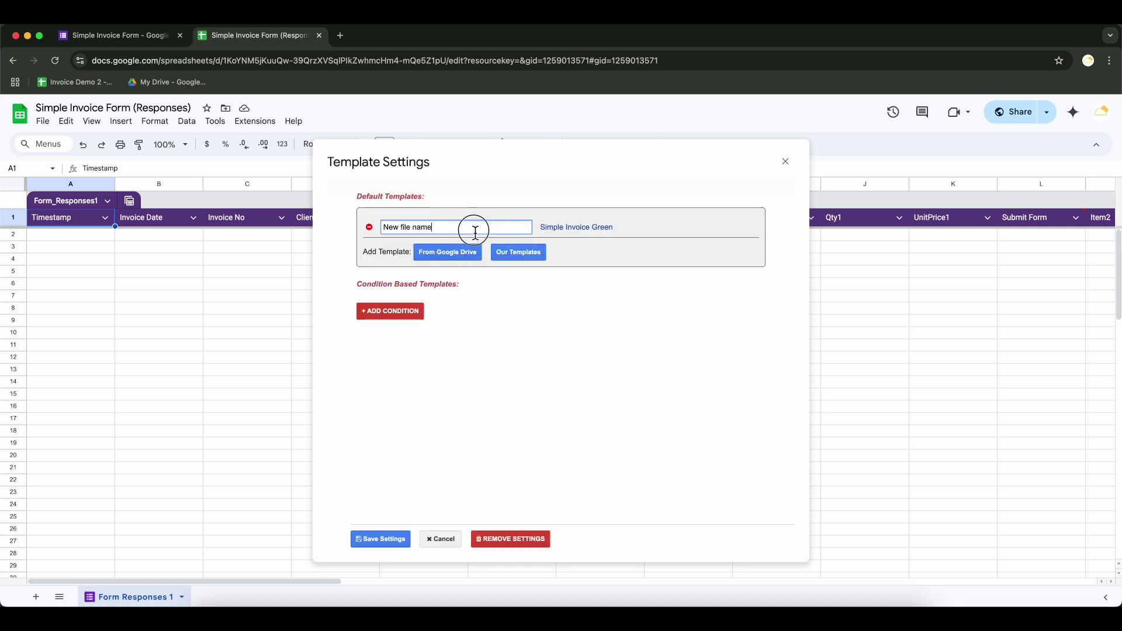
{"action": "key", "text": "super+a"}
{"action": "type", "text": "<<Invoice No>>"}
{"action": "left_click", "coordinate": [383, 226]}
{"action": "type", "text": "Inv -"}
{"action": "left_click", "coordinate": [602, 338]}
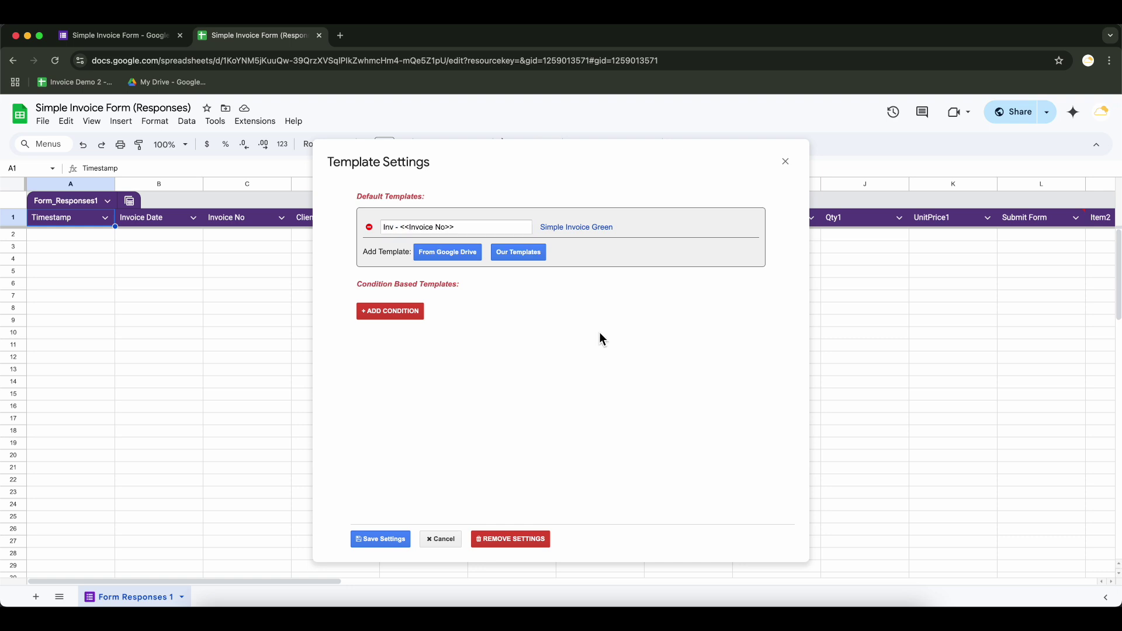
{"action": "left_click", "coordinate": [386, 540]}
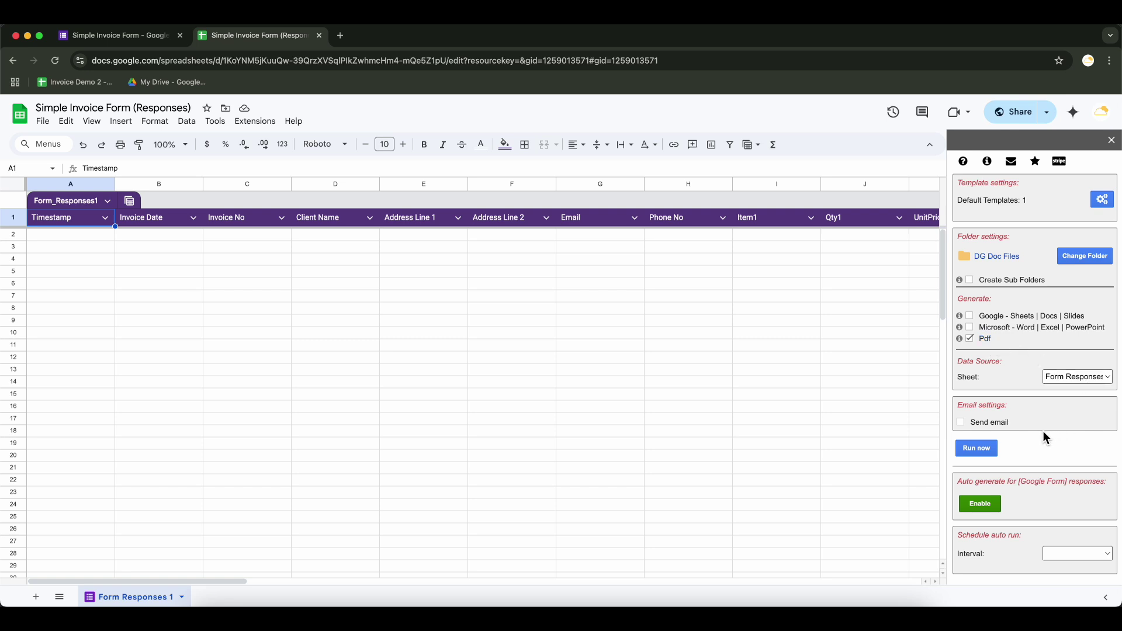
Email invoices to the Email column with the PDF attached and subject 'Inv No - <<Invoice No>>'.
{"action": "left_click", "coordinate": [997, 427]}
{"action": "scroll", "coordinate": [996, 434], "scroll_direction": "down", "scroll_amount": 3}
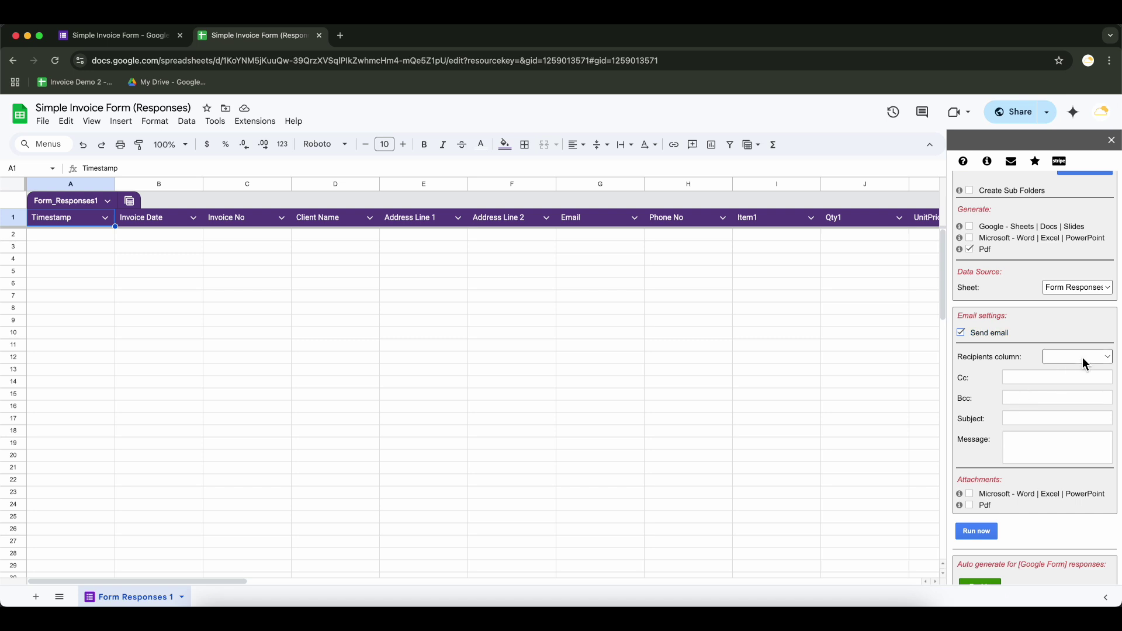
{"action": "left_click", "coordinate": [1082, 356]}
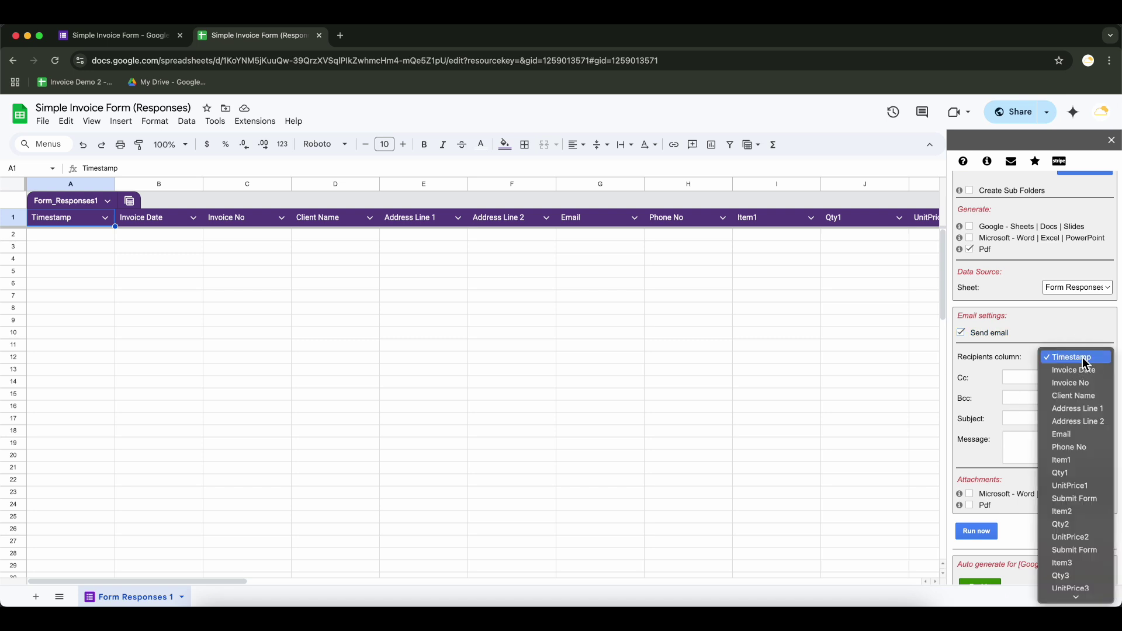
{"action": "left_click", "coordinate": [1074, 437]}
{"action": "left_click", "coordinate": [1058, 418]}
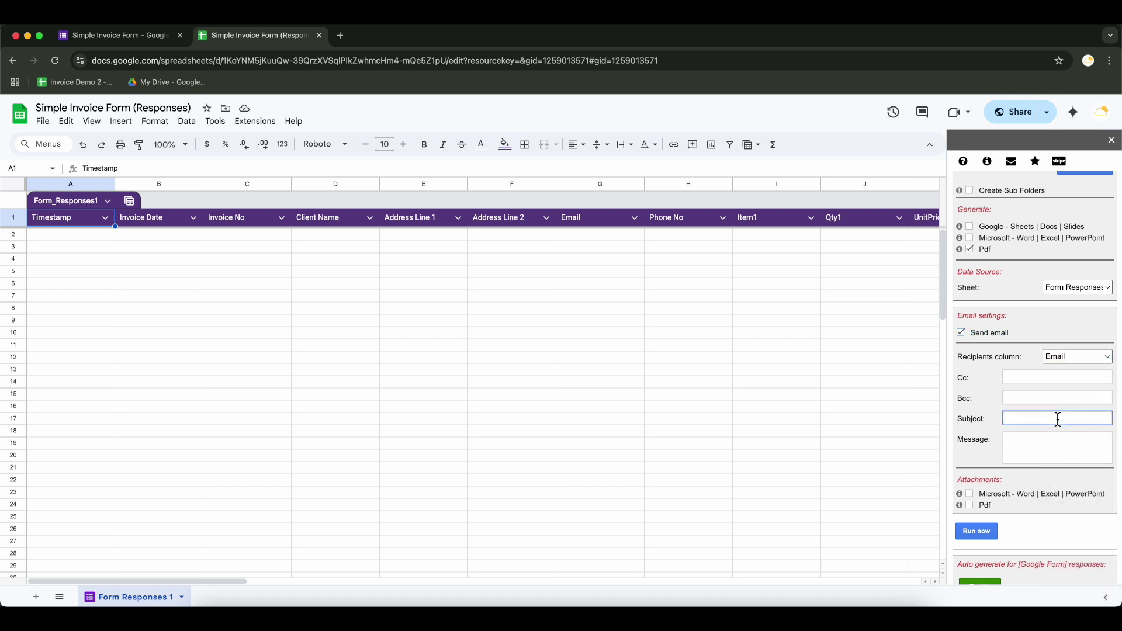
{"action": "left_click", "coordinate": [970, 505]}
{"action": "left_click", "coordinate": [1034, 417]}
{"action": "type", "text": "Inv No - <<Invoice No>>"}
Write the message 'Hi!', 'Please find attached Invoice.', 'Thank you' and the sender's name.
{"action": "left_click", "coordinate": [1056, 447]}
{"action": "type", "text": "H"}
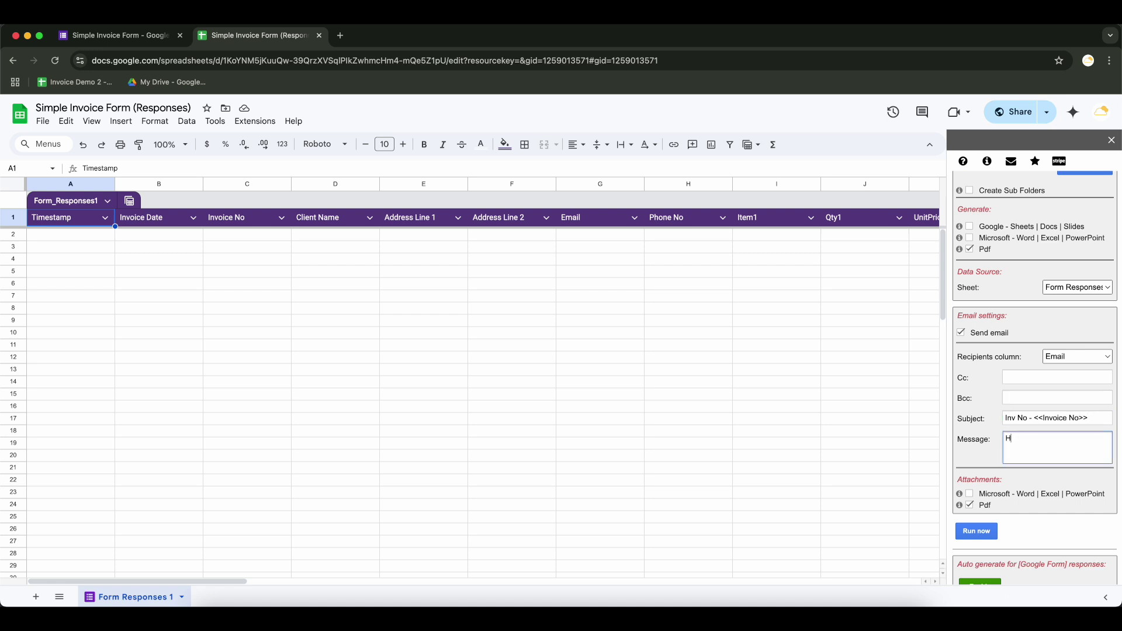
{"action": "type", "text": "i!"}
{"action": "key", "text": "Return"}
{"action": "key", "text": "Return"}
{"action": "type", "text": "Please find attached Invoice."}
{"action": "key", "text": "Return"}
{"action": "key", "text": "Return"}
{"action": "type", "text": "Thank you"}
{"action": "key", "text": "Return"}
{"action": "type", "text": "Jitesh"}
Enable auto generation for Google Form responses and dismiss the Setup Complete confirmation.
{"action": "scroll", "coordinate": [1041, 481], "scroll_direction": "down", "scroll_amount": 3}
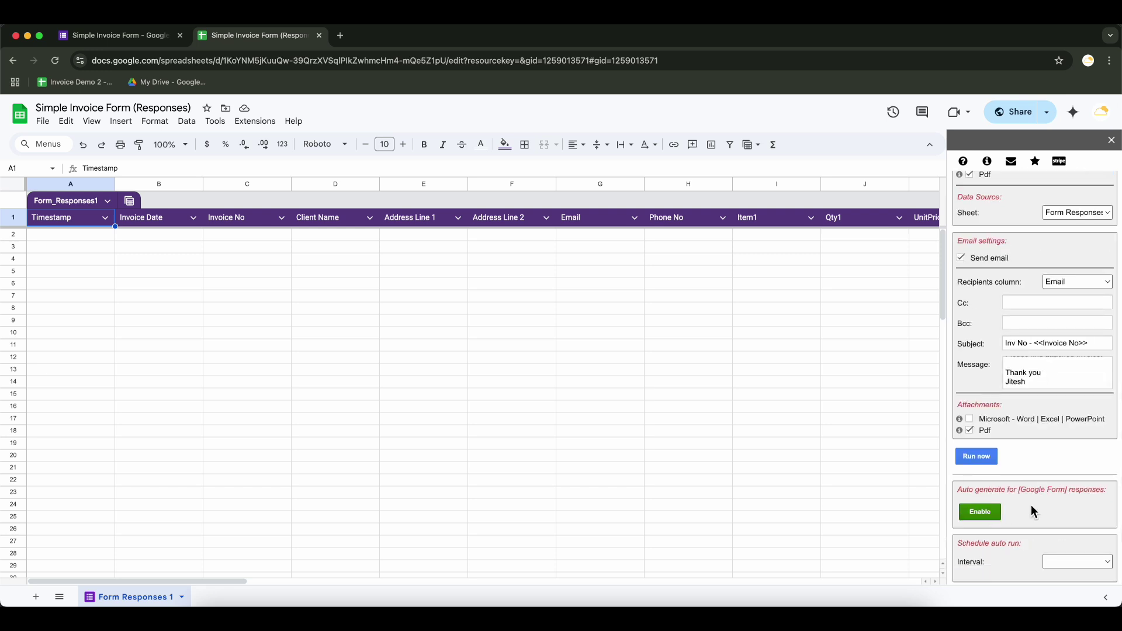
{"action": "left_click", "coordinate": [980, 517]}
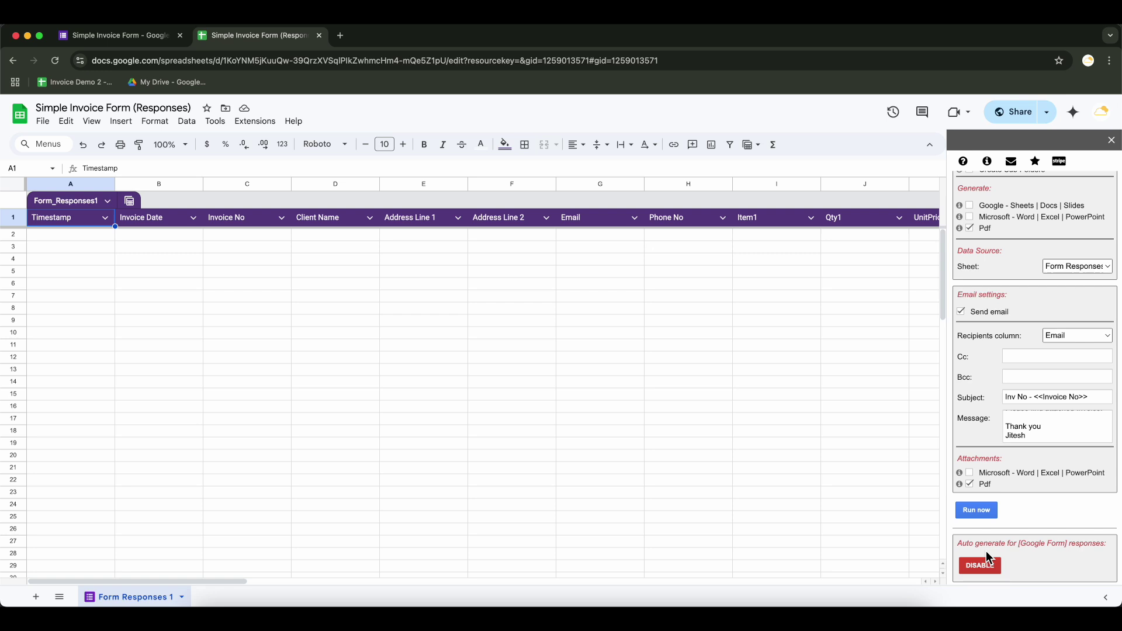
{"action": "left_click", "coordinate": [1092, 530]}
{"action": "left_click", "coordinate": [245, 419]}
Open the live form and enter invoice date March 11 and Invoice No 121.
{"action": "left_click", "coordinate": [215, 121]}
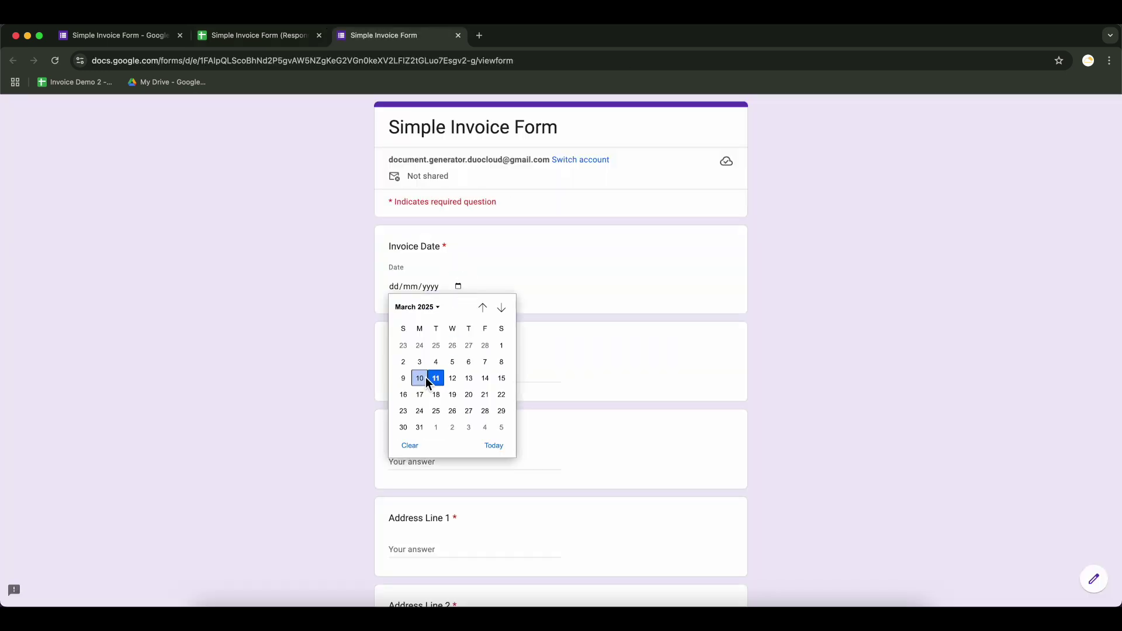
{"action": "left_click", "coordinate": [435, 378]}
{"action": "left_click", "coordinate": [427, 387]}
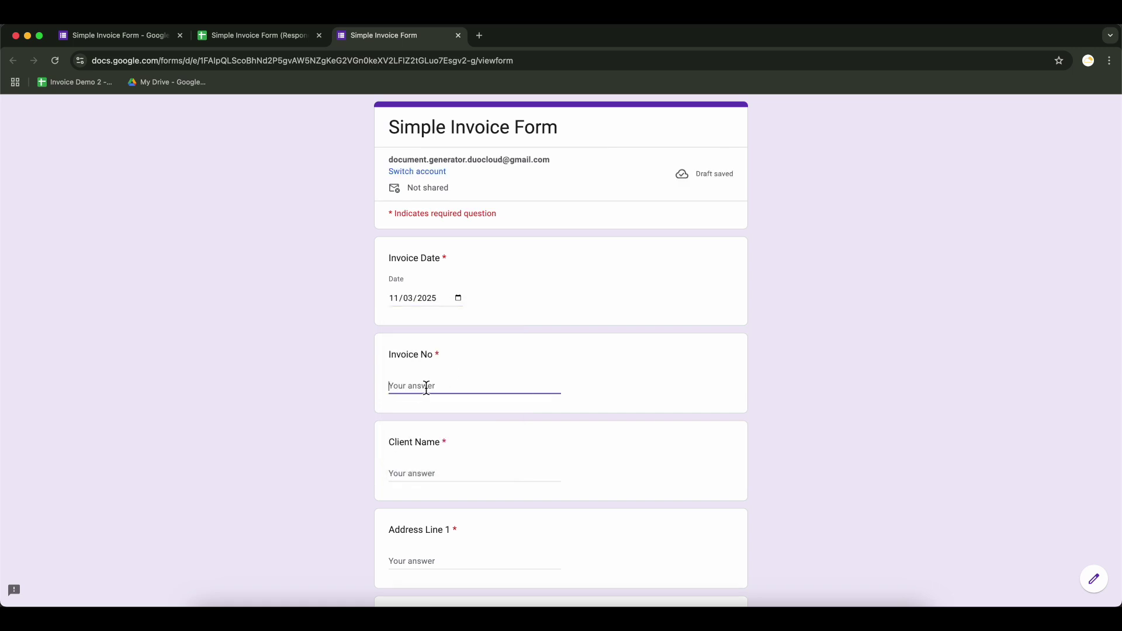
{"action": "type", "text": "121"}
{"action": "key", "text": "Tab"}
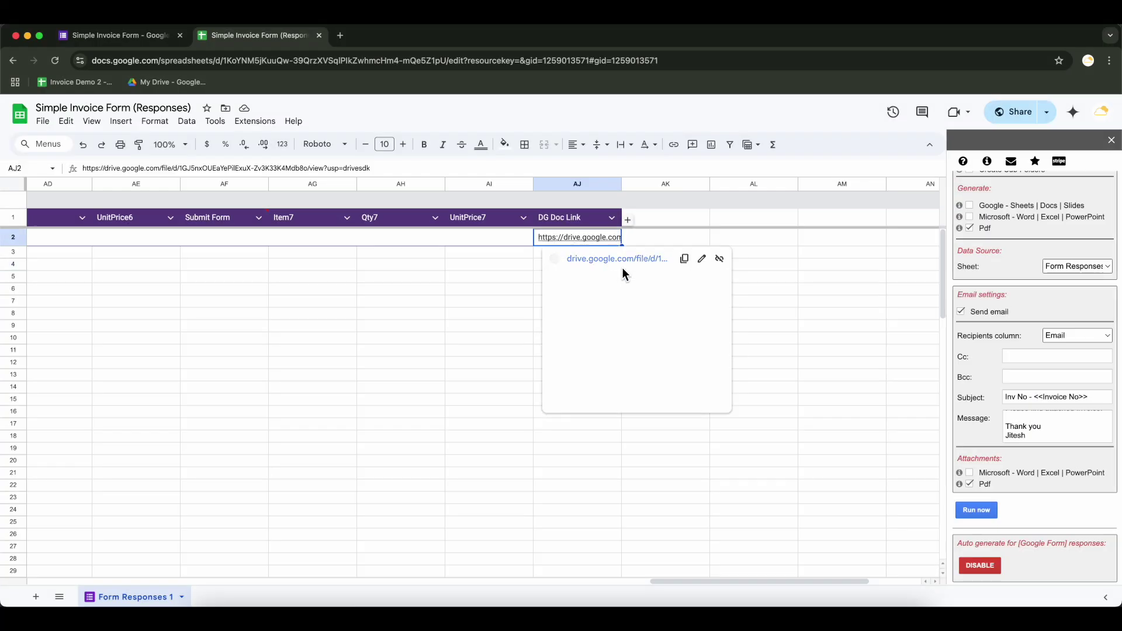
Open Inv - 121.pdf from its DG Doc Link, look through it, and close it.
{"action": "left_click", "coordinate": [620, 259]}
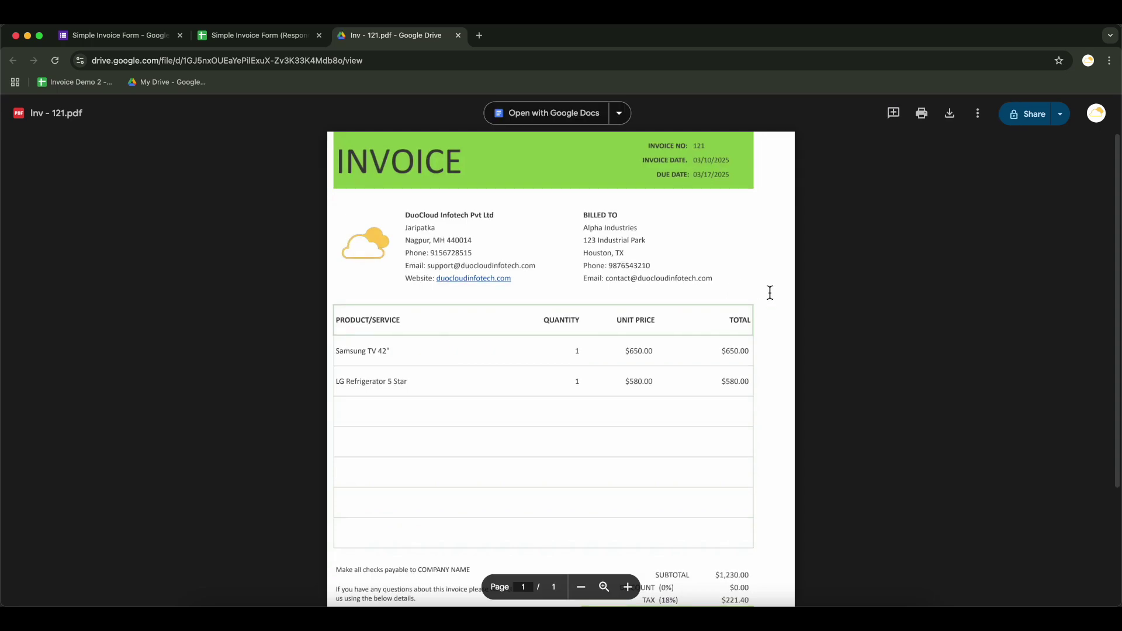
{"action": "scroll", "coordinate": [769, 292], "scroll_direction": "down", "scroll_amount": 3}
{"action": "scroll", "coordinate": [770, 292], "scroll_direction": "up", "scroll_amount": 3}
{"action": "left_click", "coordinate": [462, 39]}
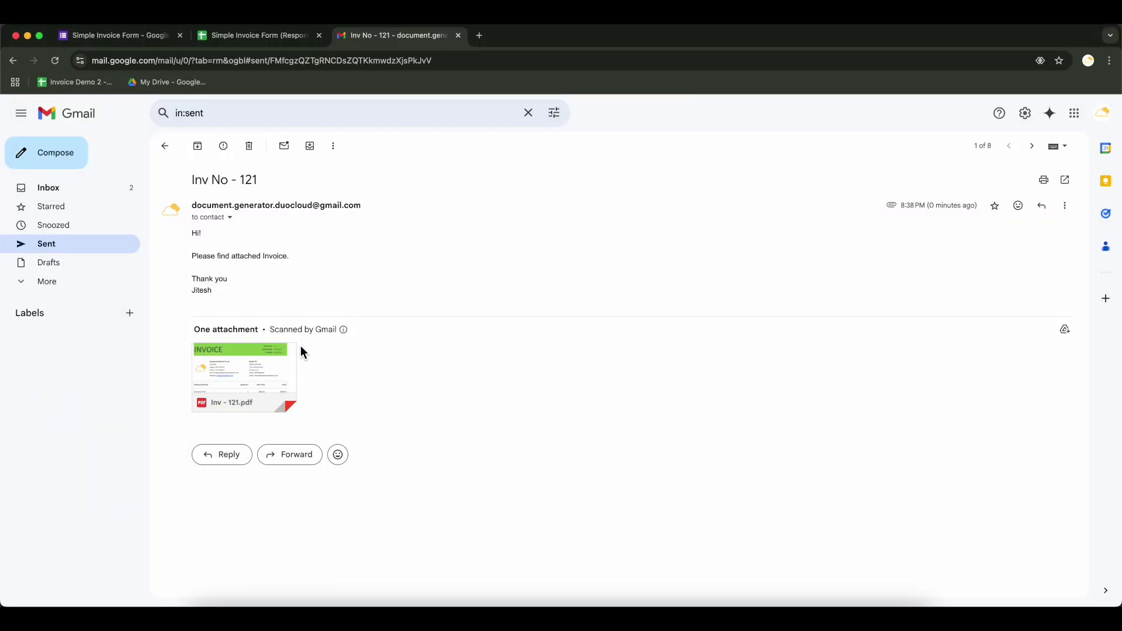
Preview the Inv - 121.pdf attachment in the sent 'Inv No - 121' e-mail and scroll through it.
{"action": "left_click", "coordinate": [293, 349]}
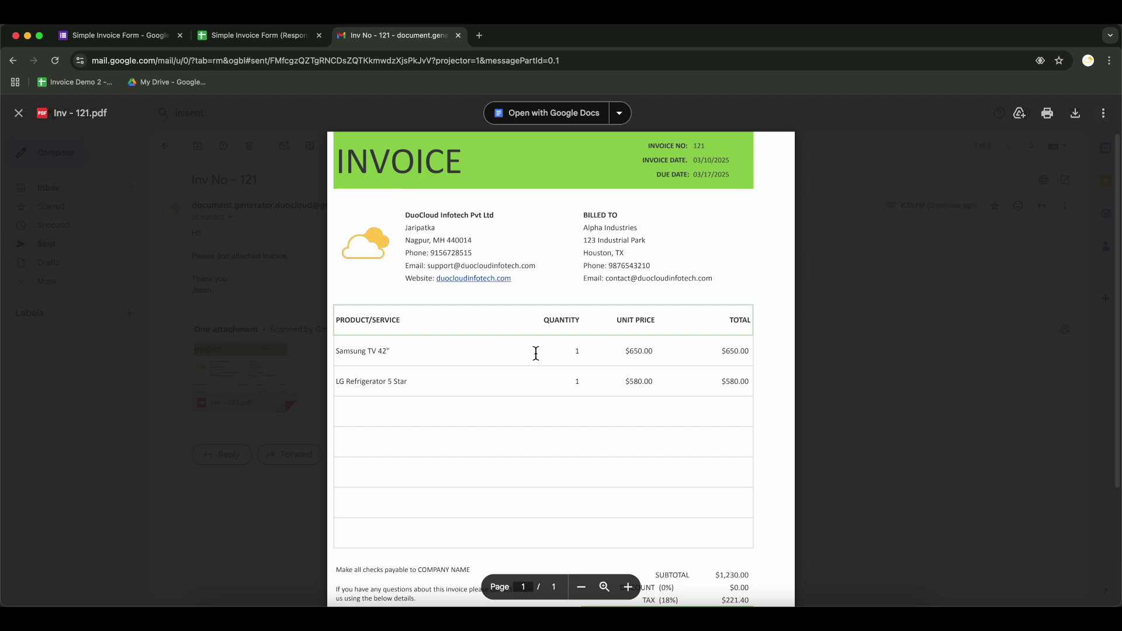
{"action": "scroll", "coordinate": [536, 353], "scroll_direction": "down", "scroll_amount": 1}
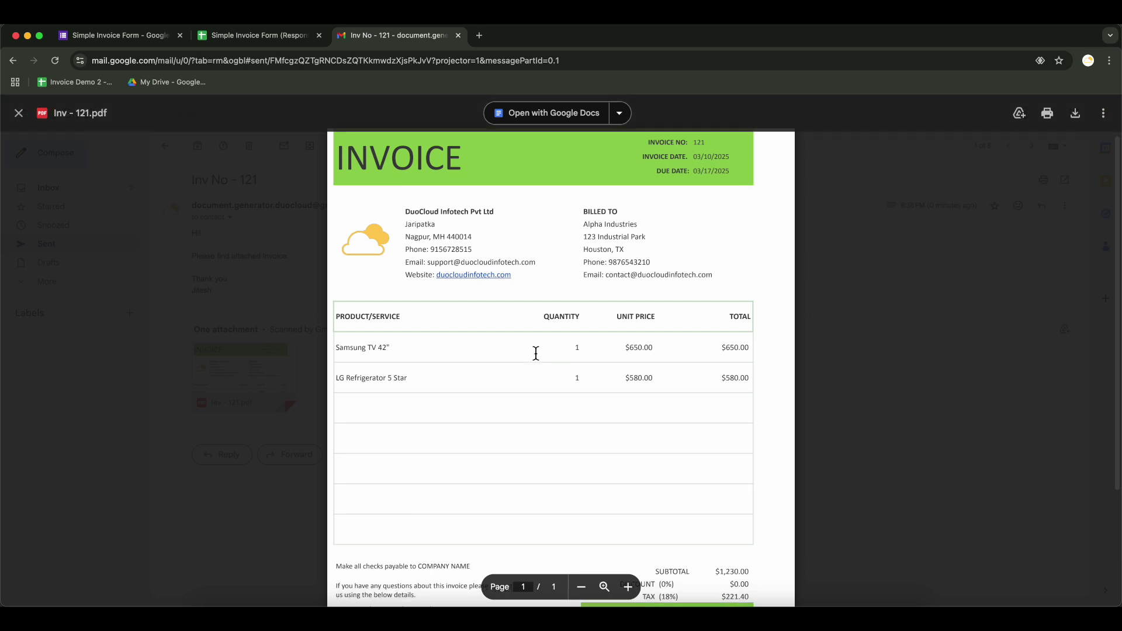
{"action": "scroll", "coordinate": [536, 353], "scroll_direction": "down", "scroll_amount": 5}
{"action": "scroll", "coordinate": [535, 353], "scroll_direction": "up", "scroll_amount": 5}
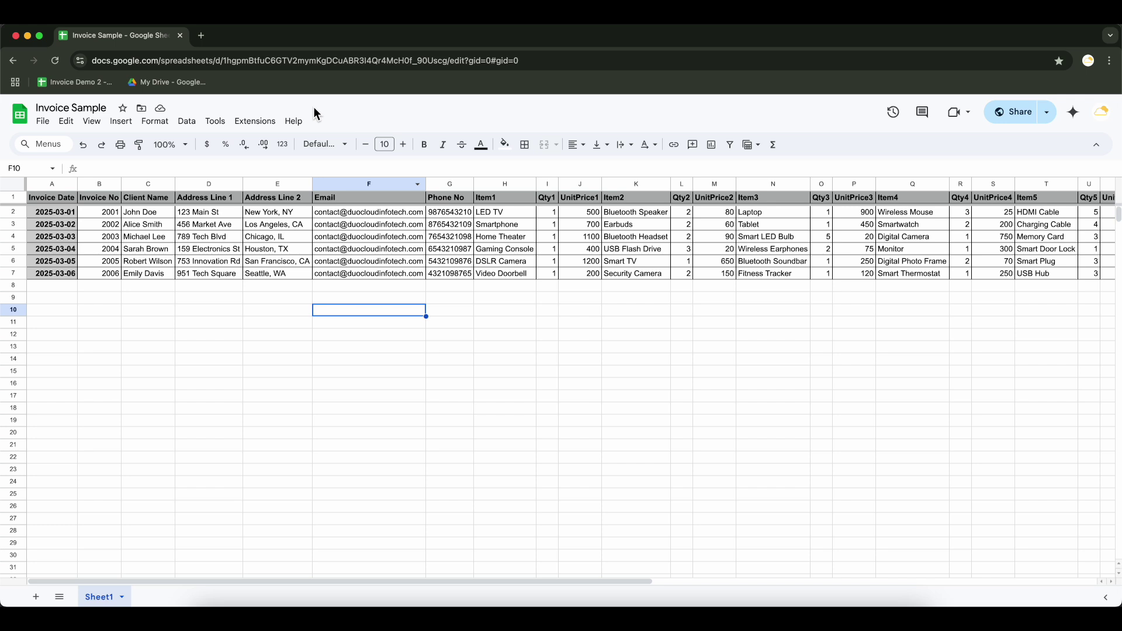
Launch Document Generator on the Invoice Sample sheet and open its template settings.
{"action": "left_click", "coordinate": [257, 121]}
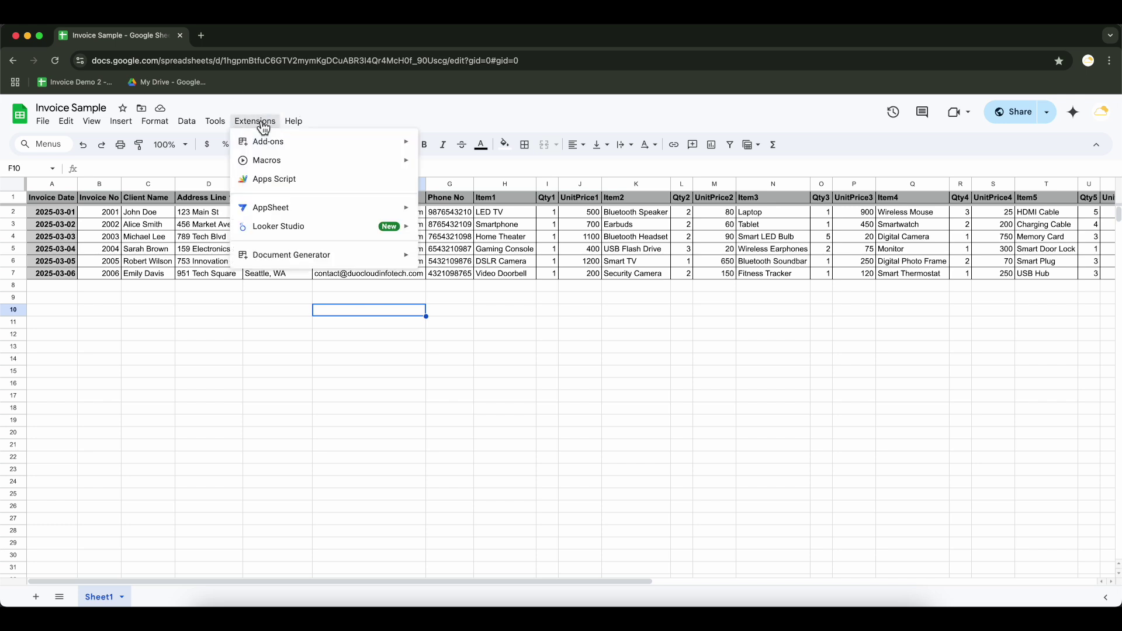
{"action": "mouse_move", "coordinate": [345, 267]}
{"action": "left_click", "coordinate": [480, 266]}
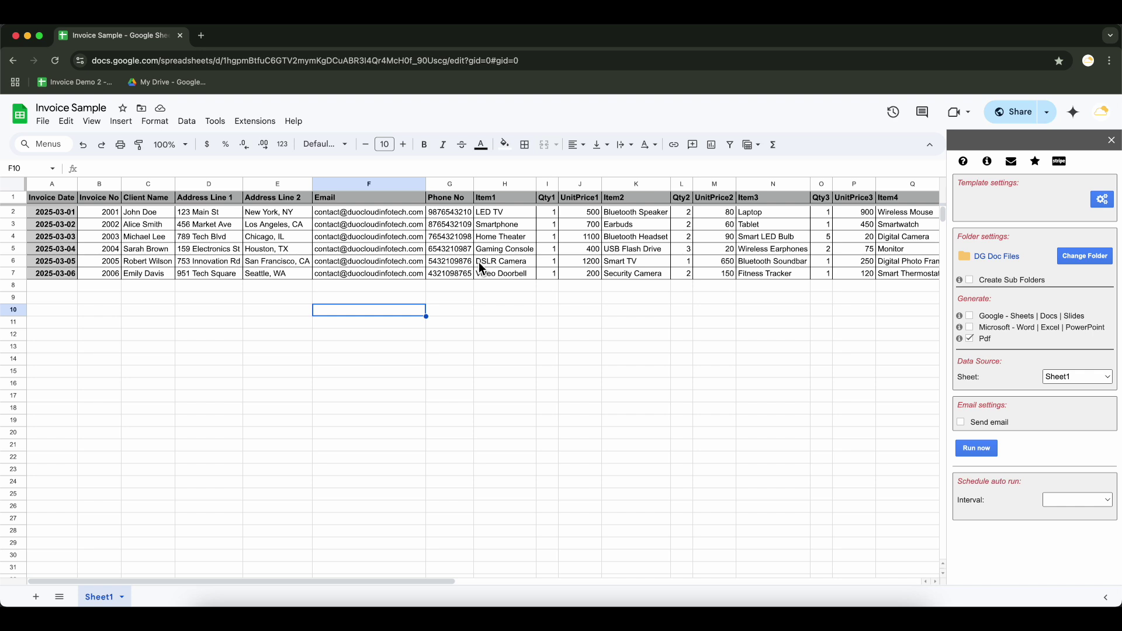
{"action": "left_click", "coordinate": [1101, 201]}
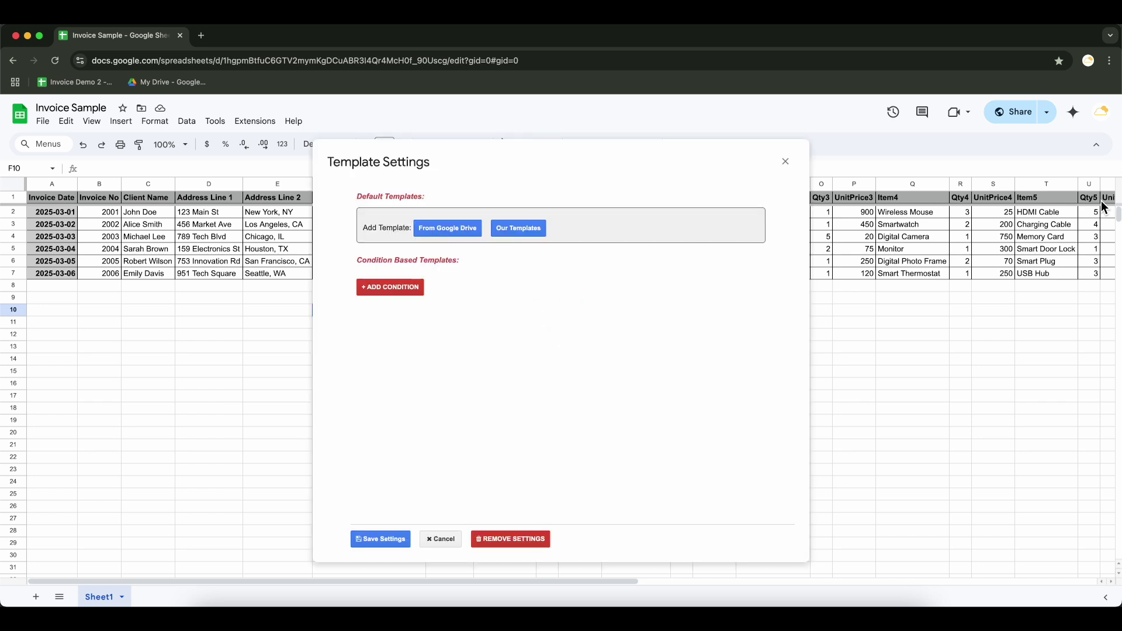
Choose the Simple Invoice Green spreadsheet from Google Drive as the template.
{"action": "left_click", "coordinate": [459, 228]}
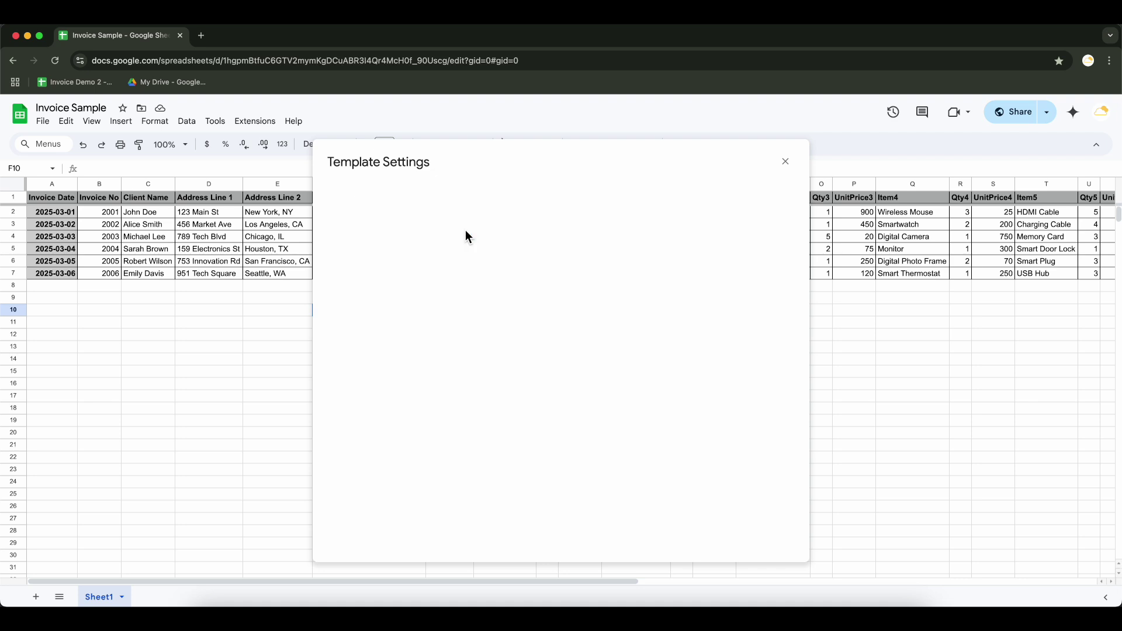
{"action": "left_click", "coordinate": [467, 235]}
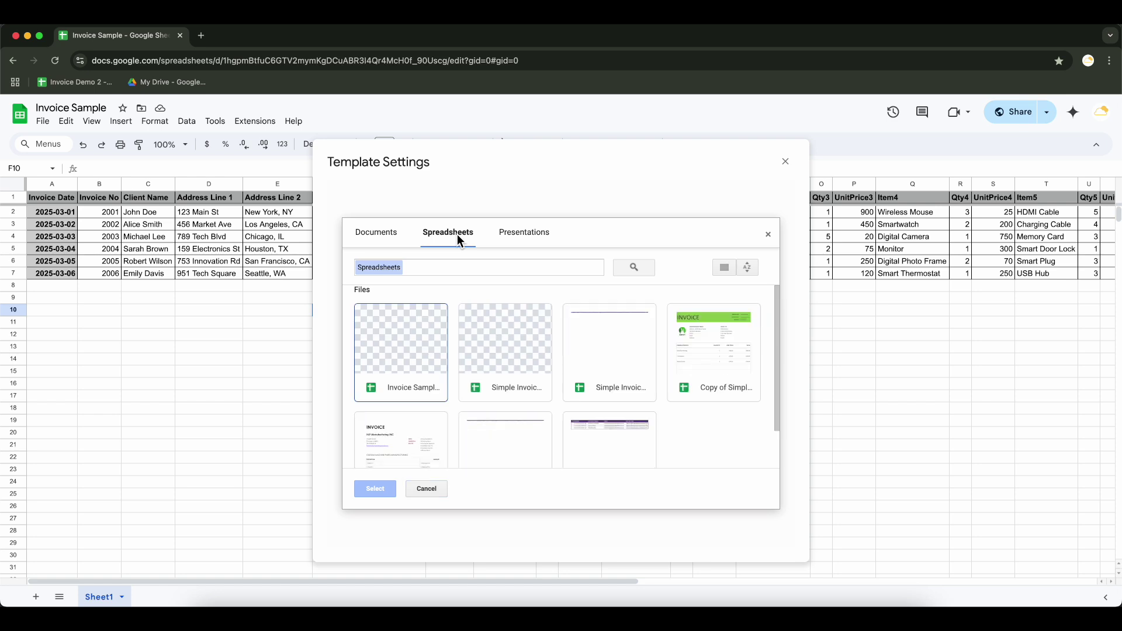
{"action": "double_click", "coordinate": [489, 377]}
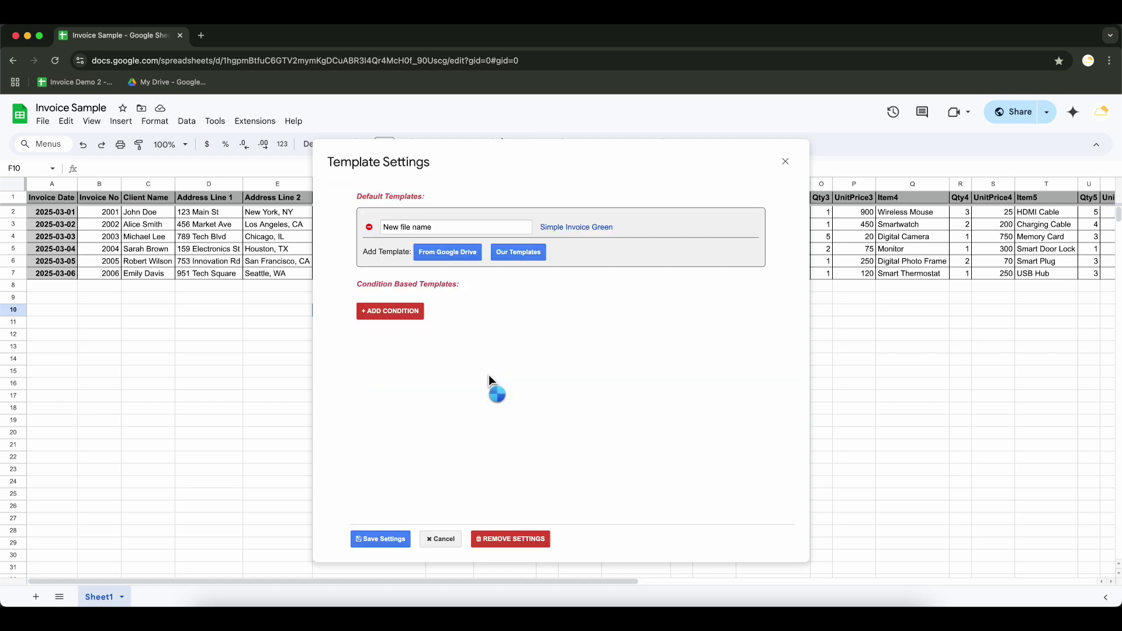
Name generated files 'Inv - <<Invoice No>>', save the settings, and start generating from the rows.
{"action": "left_click", "coordinate": [475, 229]}
{"action": "key", "text": "super+a"}
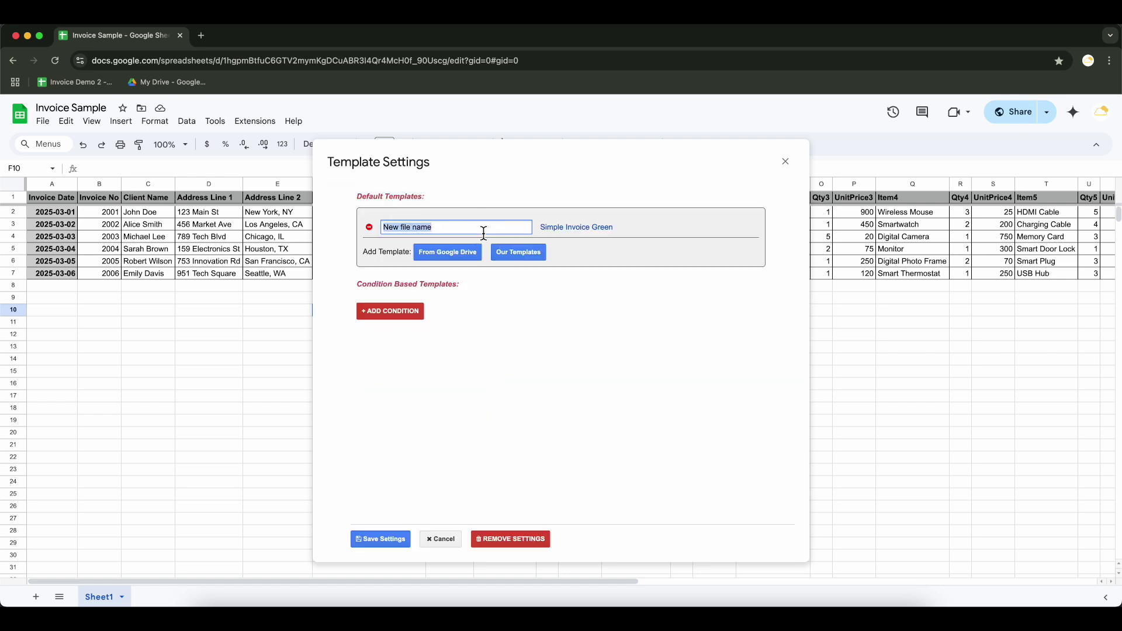
{"action": "key", "text": "BackSpace"}
{"action": "type", "text": "In - <<Invoice No>>"}
{"action": "key", "text": "super+Left"}
{"action": "key", "text": "Right"}
{"action": "key", "text": "Right"}
{"action": "type", "text": "v"}
{"action": "left_click", "coordinate": [386, 539]}
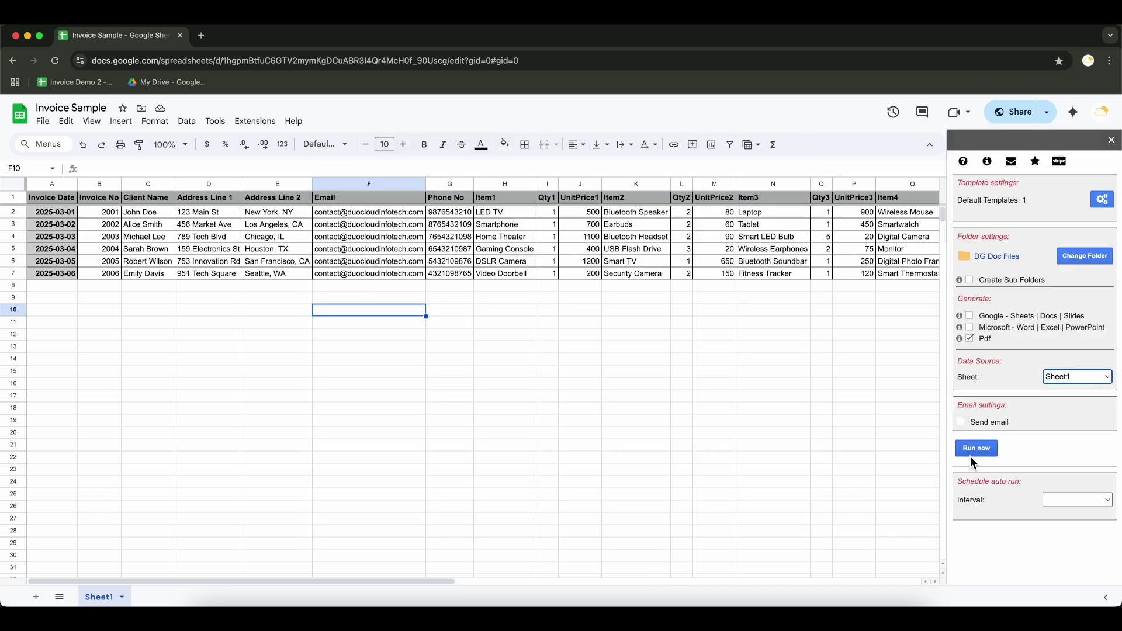
{"action": "left_click", "coordinate": [975, 448]}
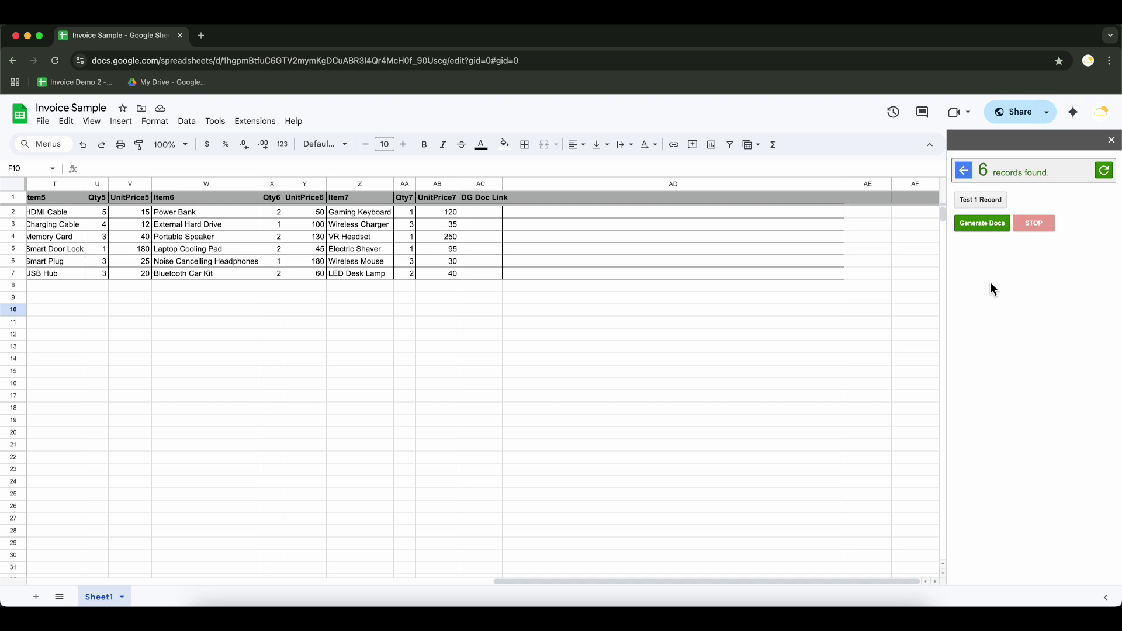
Generate invoice PDFs for all six rows and open the Inv - 2006.pdf Drive link.
{"action": "left_click", "coordinate": [998, 223]}
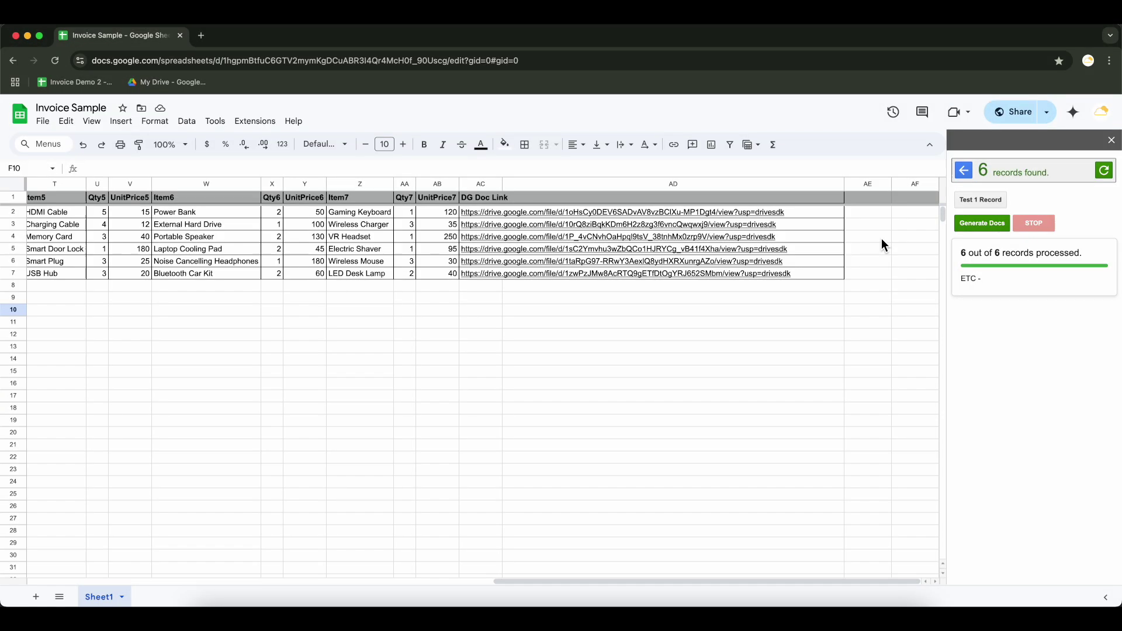
{"action": "left_click", "coordinate": [470, 304]}
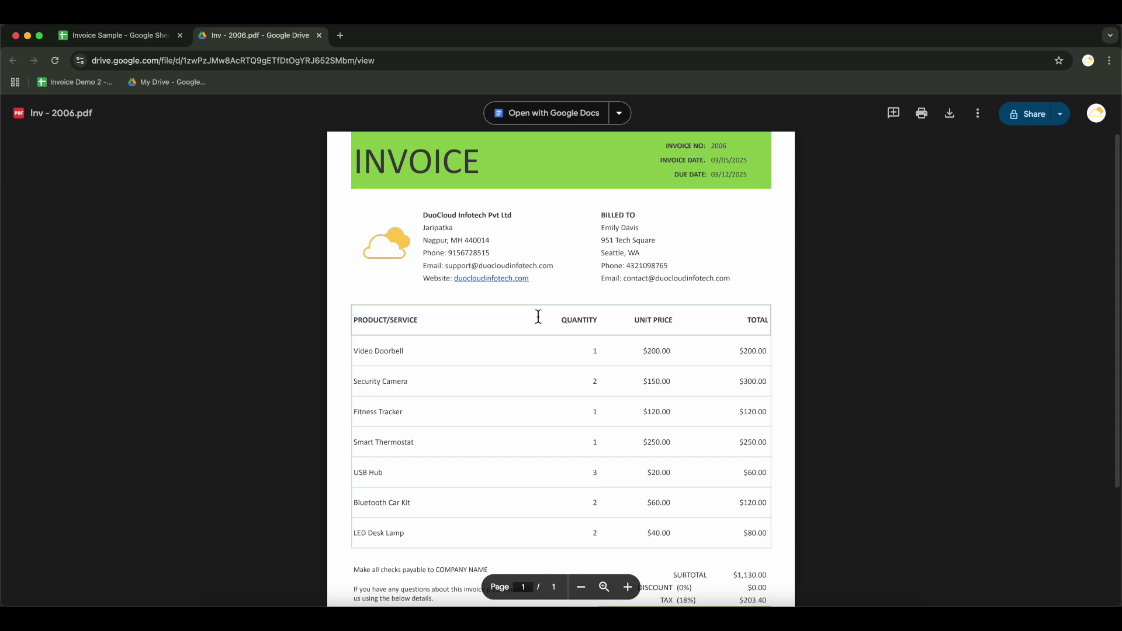
Scroll through Inv - 2006.pdf to review its seven line items, $1,130.00 subtotal and 18% tax.
{"action": "scroll", "coordinate": [538, 316], "scroll_direction": "down", "scroll_amount": 3}
{"action": "scroll", "coordinate": [537, 316], "scroll_direction": "up", "scroll_amount": 3}
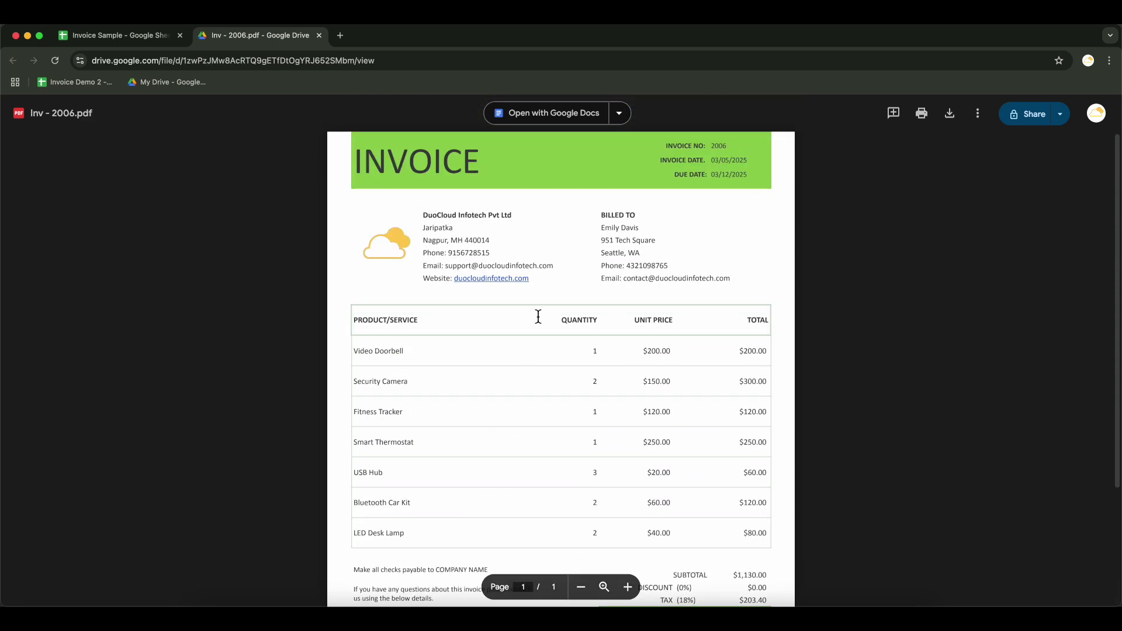